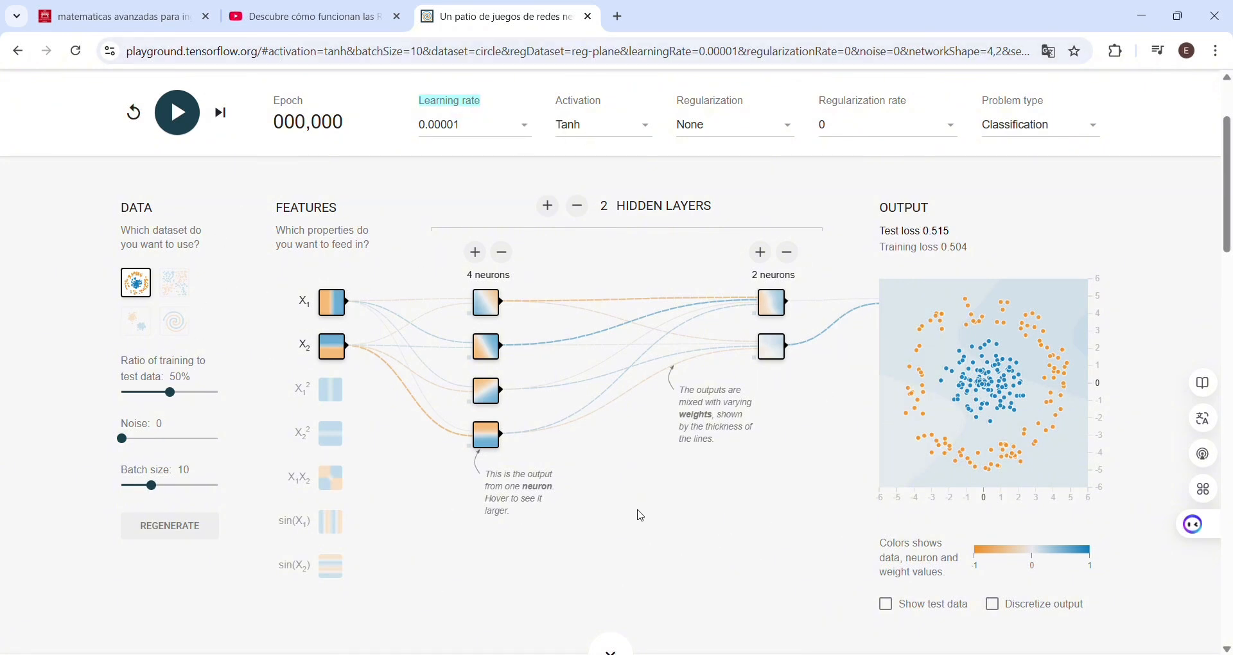
Step: Remove the highlight from the Learning rate label
mouse_move(476, 108)
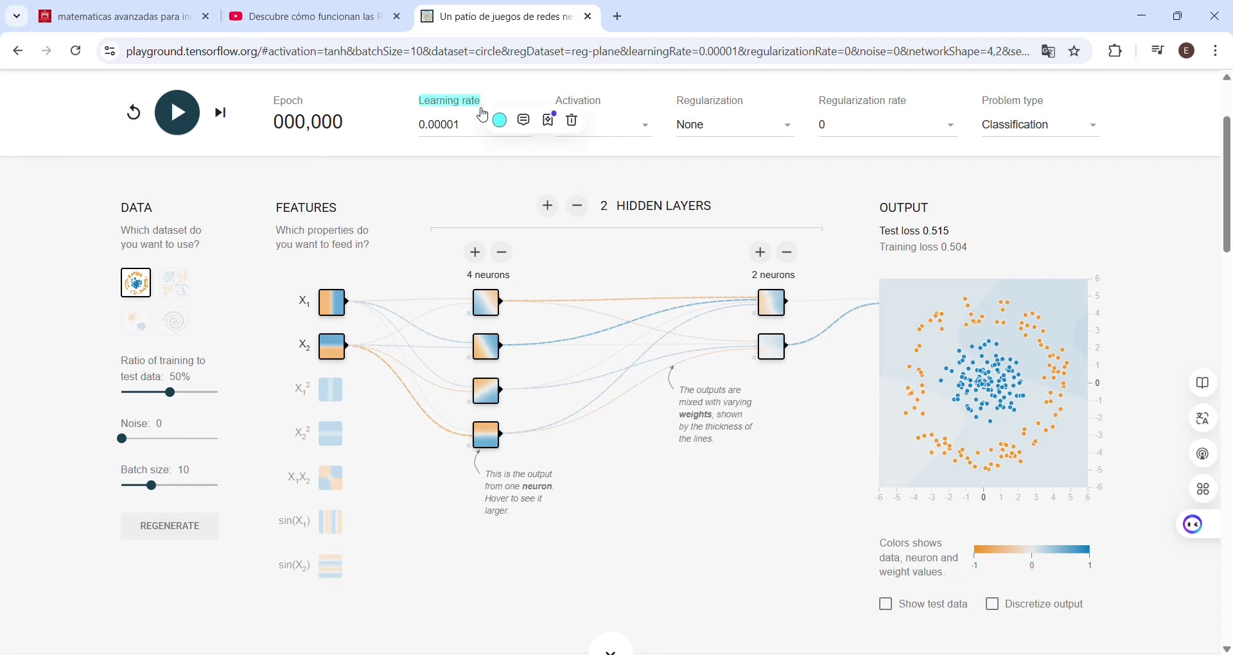
click(573, 120)
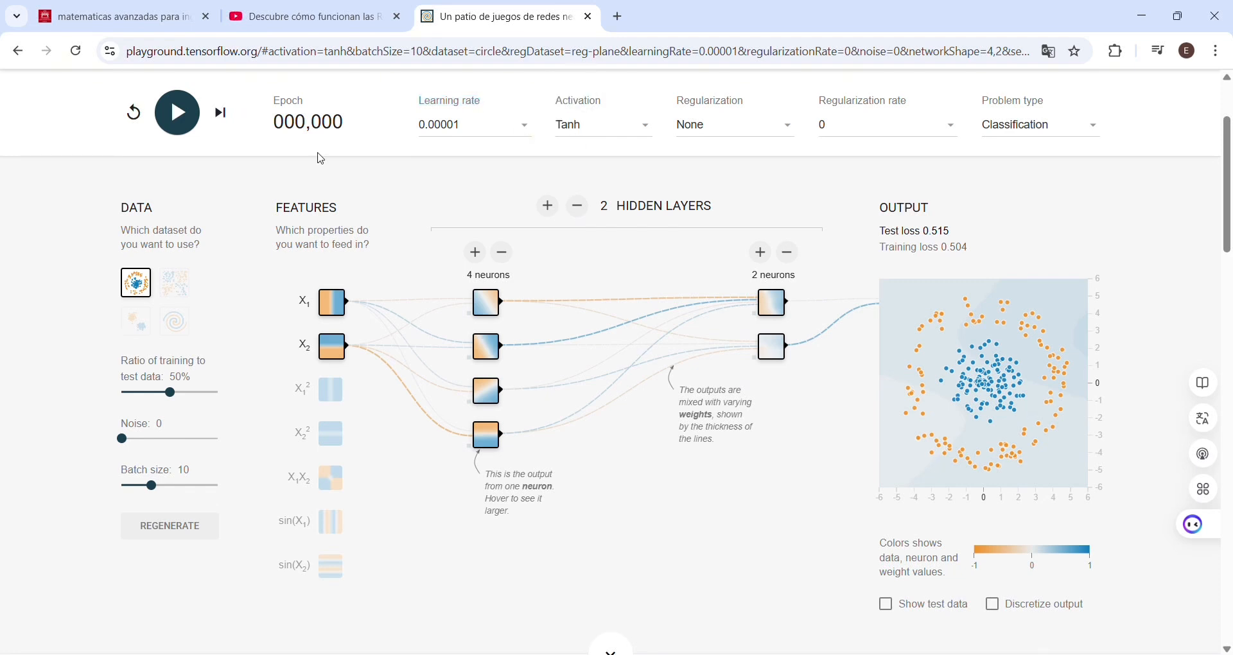
Step: Run the network training briefly, pause it and reset the network to its untrained state
click(186, 117)
click(183, 129)
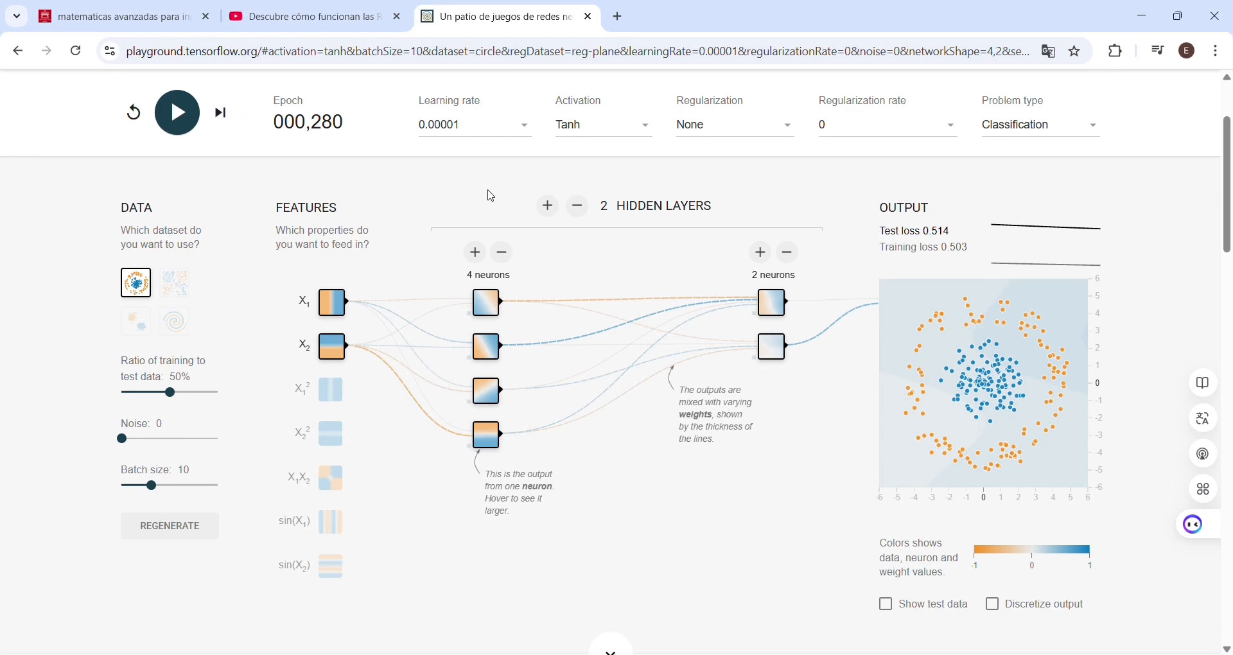
click(131, 114)
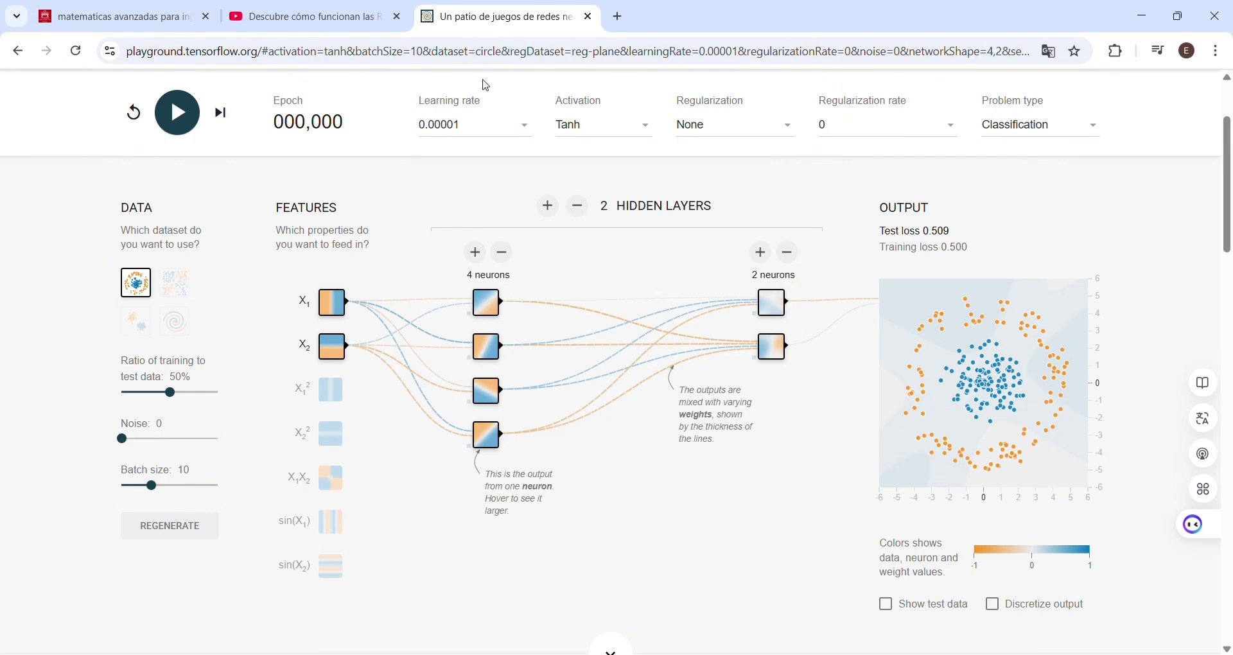
Step: Set the learning rate to 0.001, keeping its label highlighted only while changing the value
mouse_move(477, 103)
mouse_down()
mouse_move(414, 101)
mouse_move(483, 102)
mouse_up()
click(425, 124)
key(Down)
key(Down)
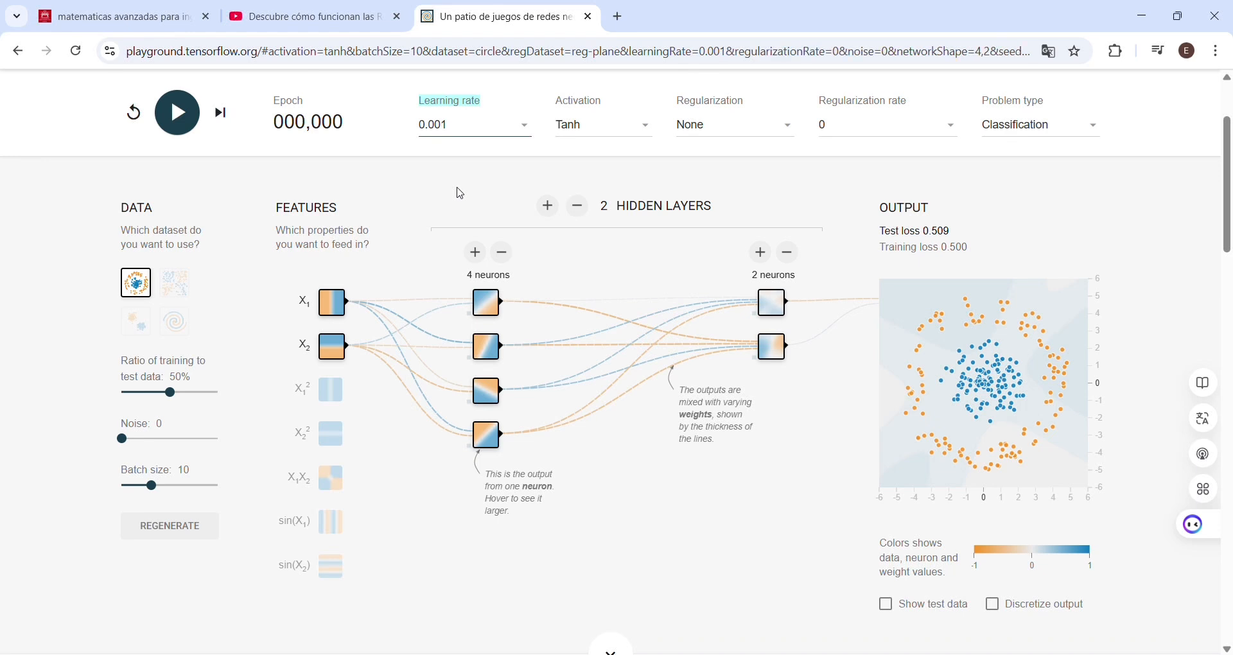
mouse_move(470, 102)
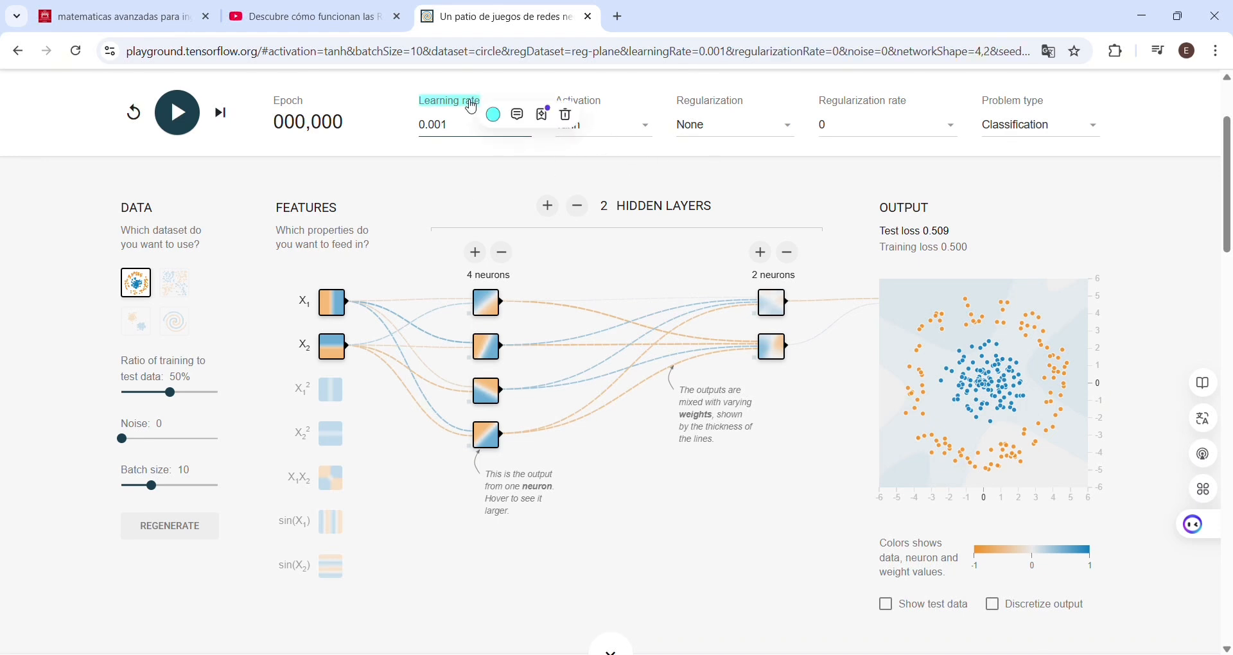
click(565, 114)
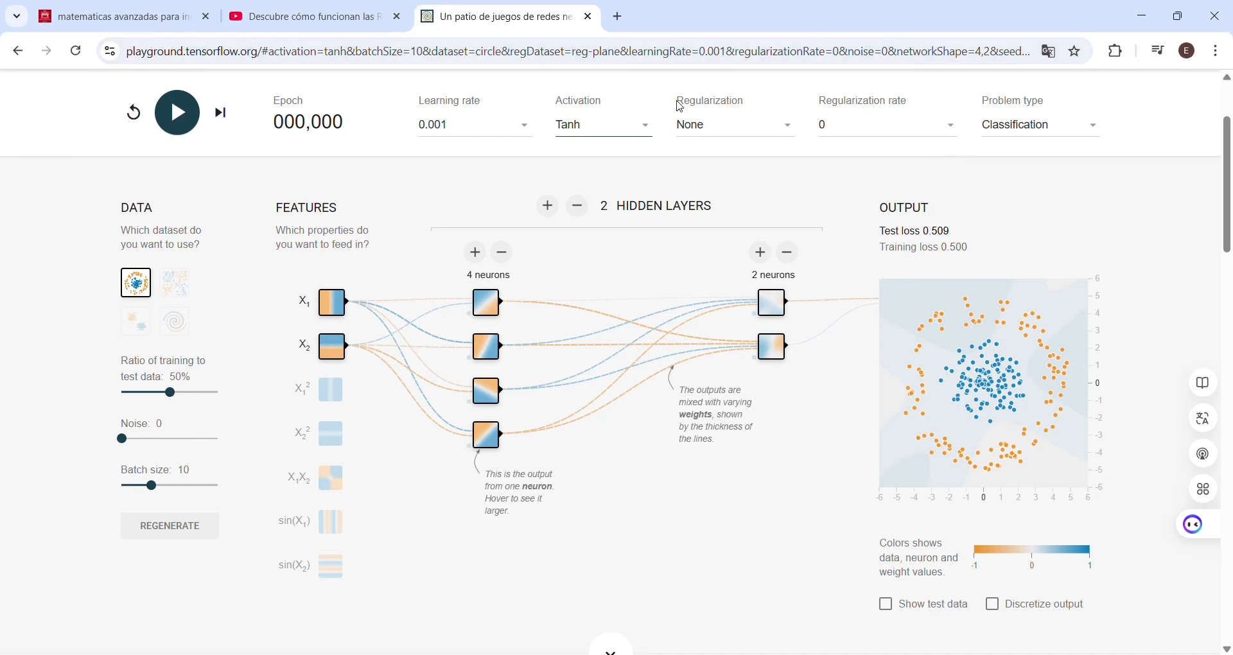
Step: Highlight the Regularization and Regularization rate labels
drag(677, 100, 744, 103)
click(686, 125)
drag(822, 108, 908, 102)
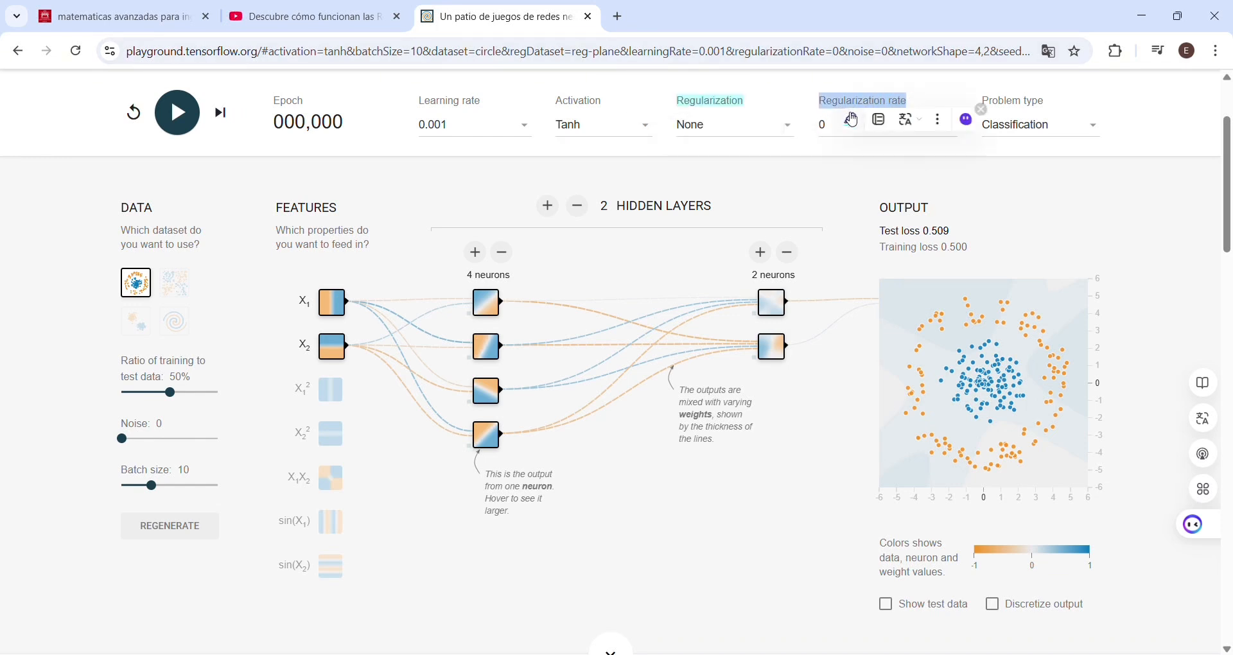
click(852, 119)
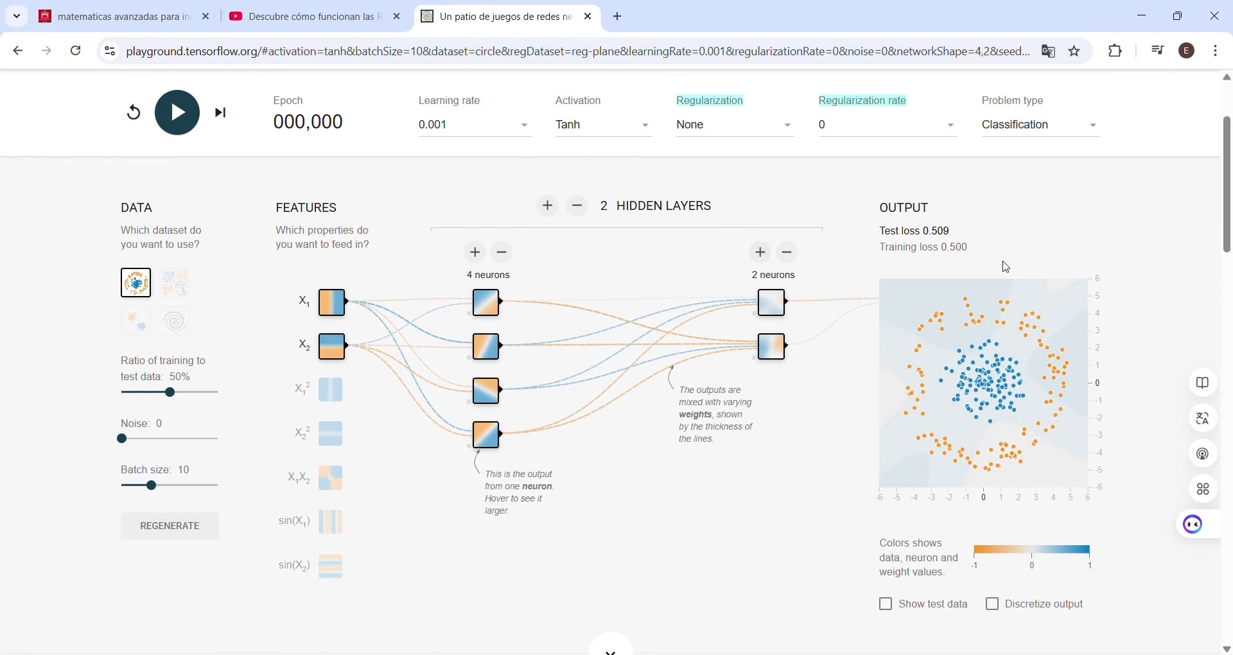
Step: Remove the highlights from the Regularization and Regularization rate labels
click(743, 103)
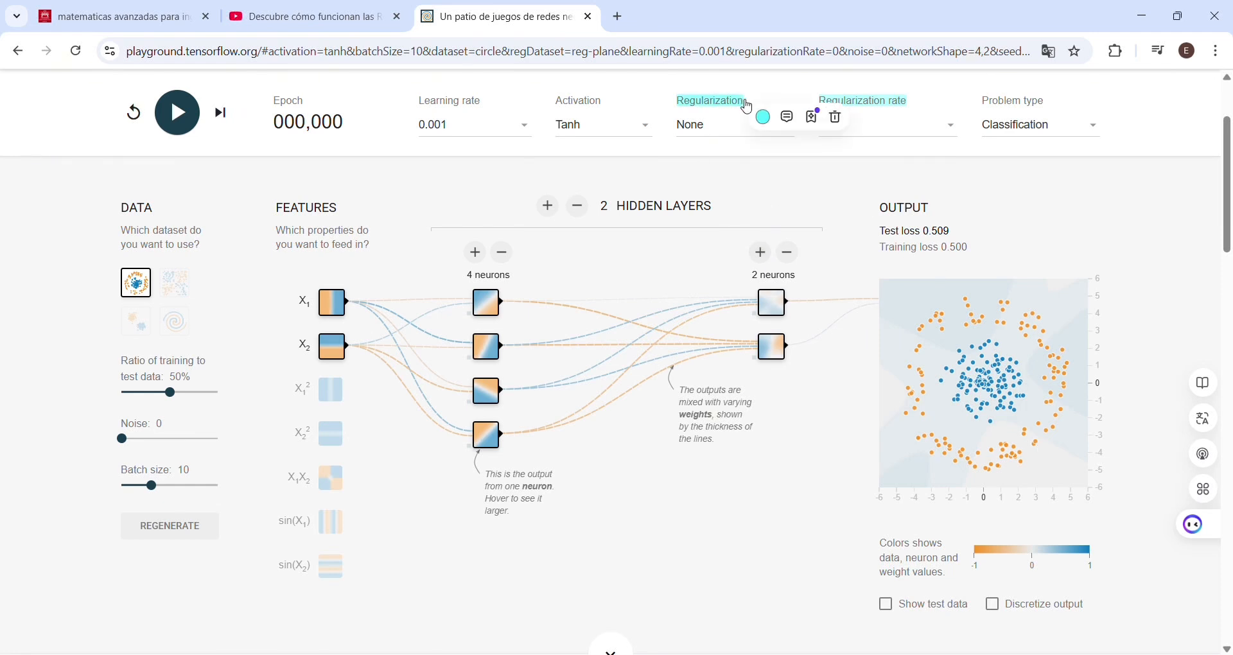
click(829, 116)
click(845, 110)
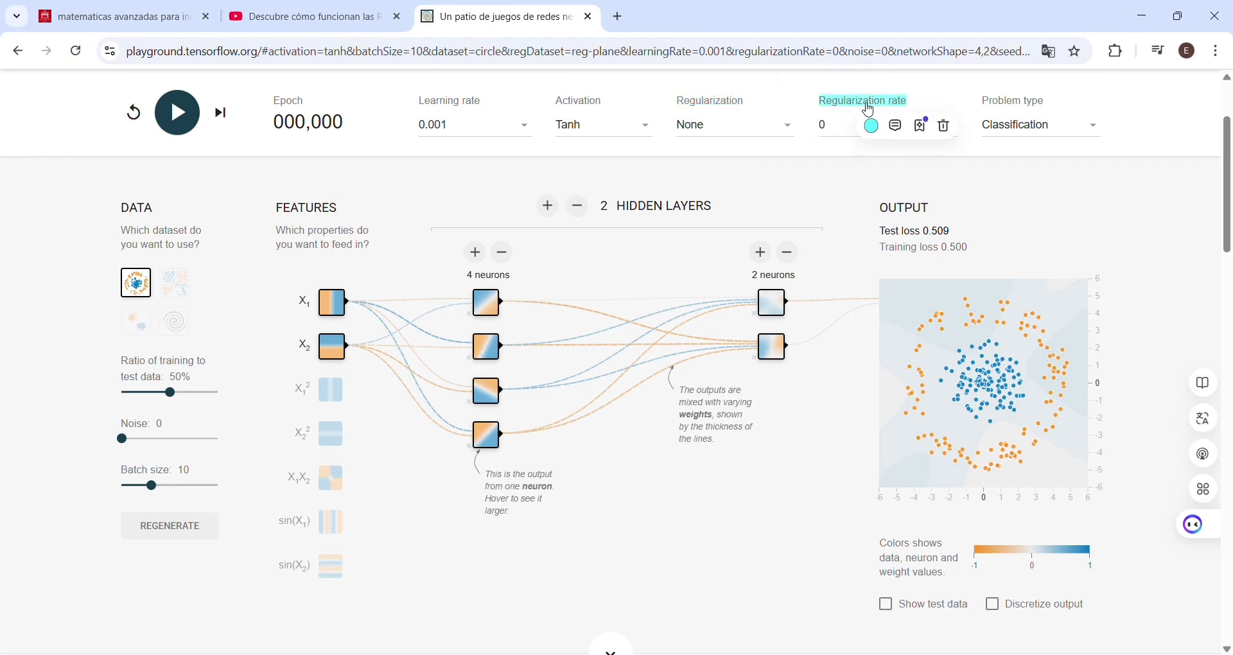
click(942, 124)
Step: Highlight the Problem type label briefly and remove the highlight again
drag(983, 104, 1052, 109)
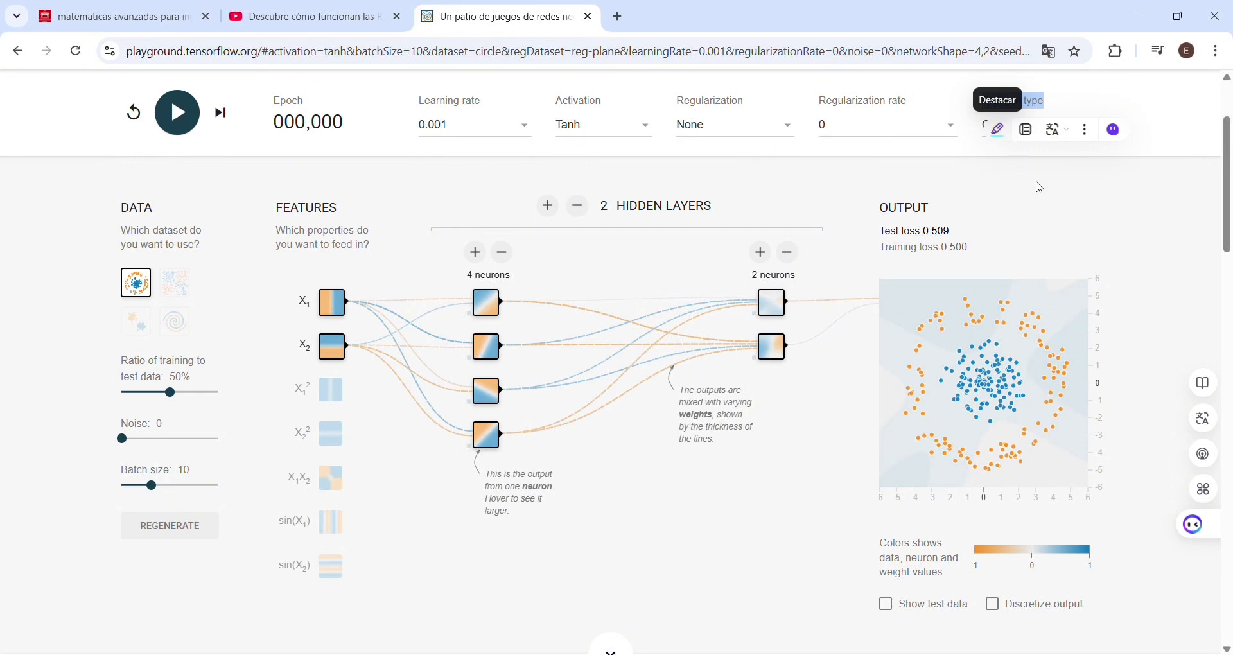
click(999, 129)
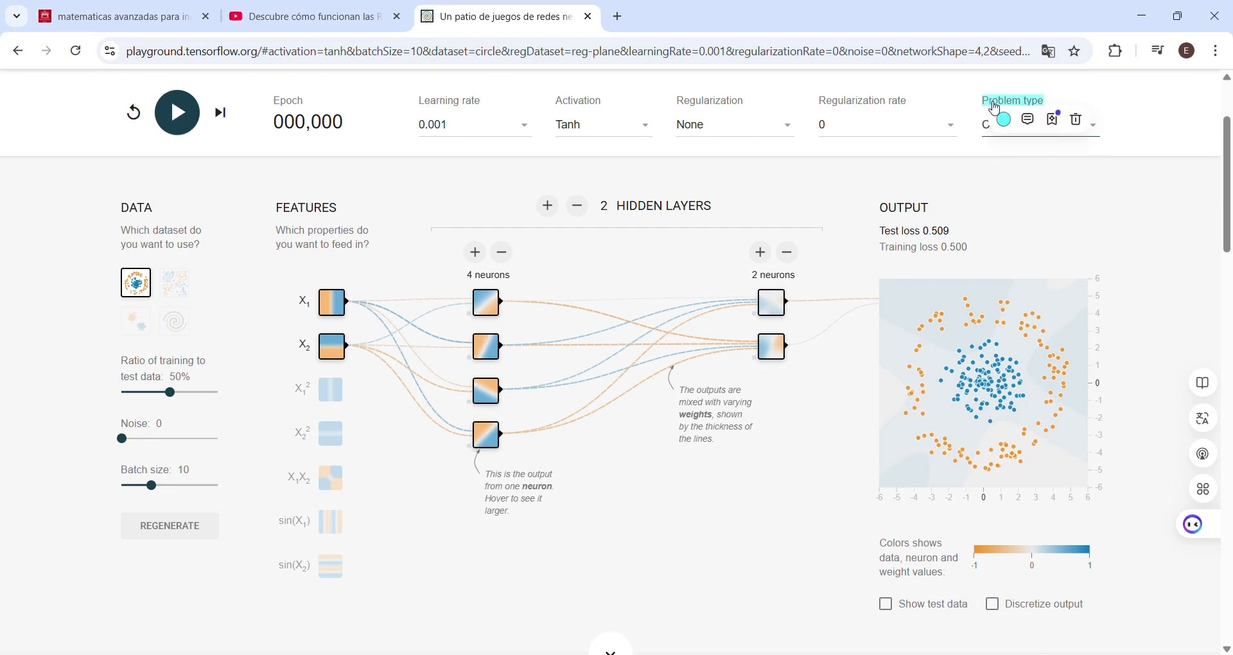
click(779, 173)
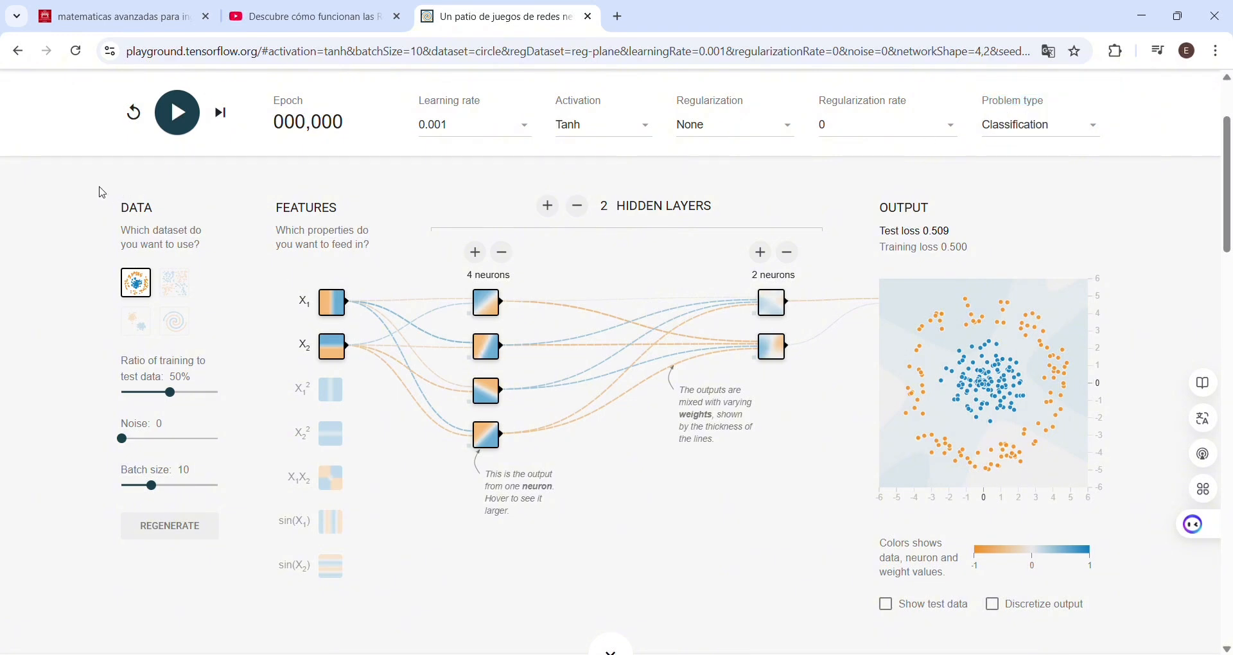
Step: Highlight the DATA heading and change the highlight color to purple
drag(110, 213, 157, 212)
mouse_move(195, 237)
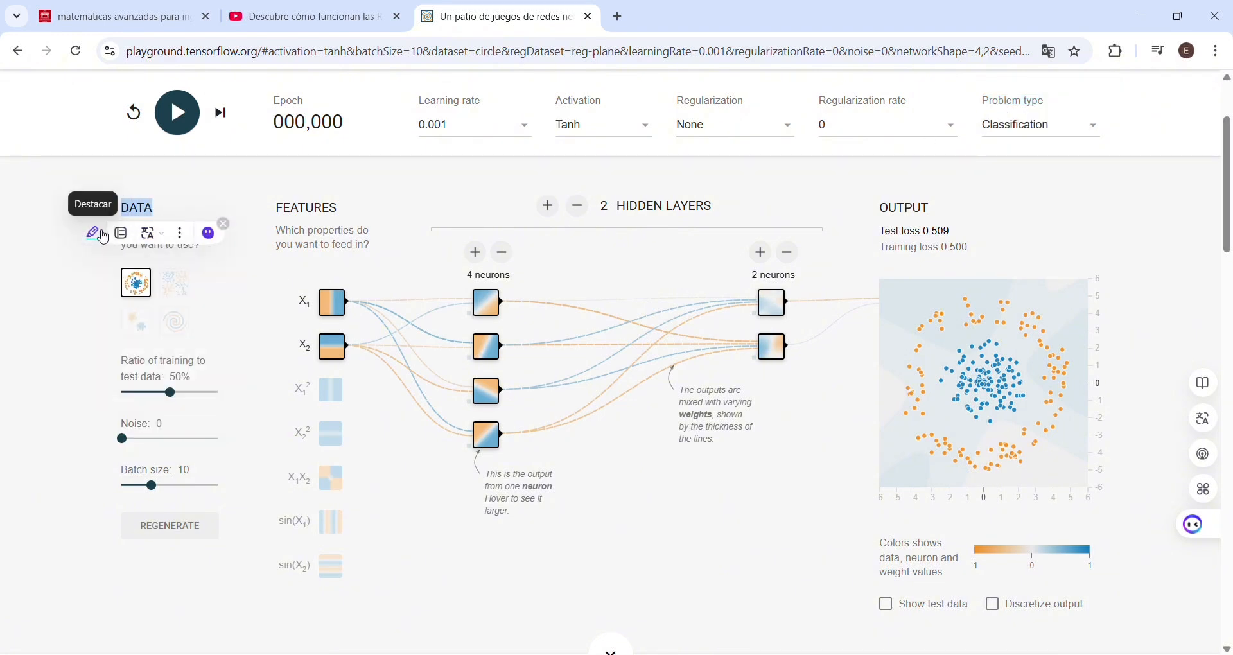
click(92, 232)
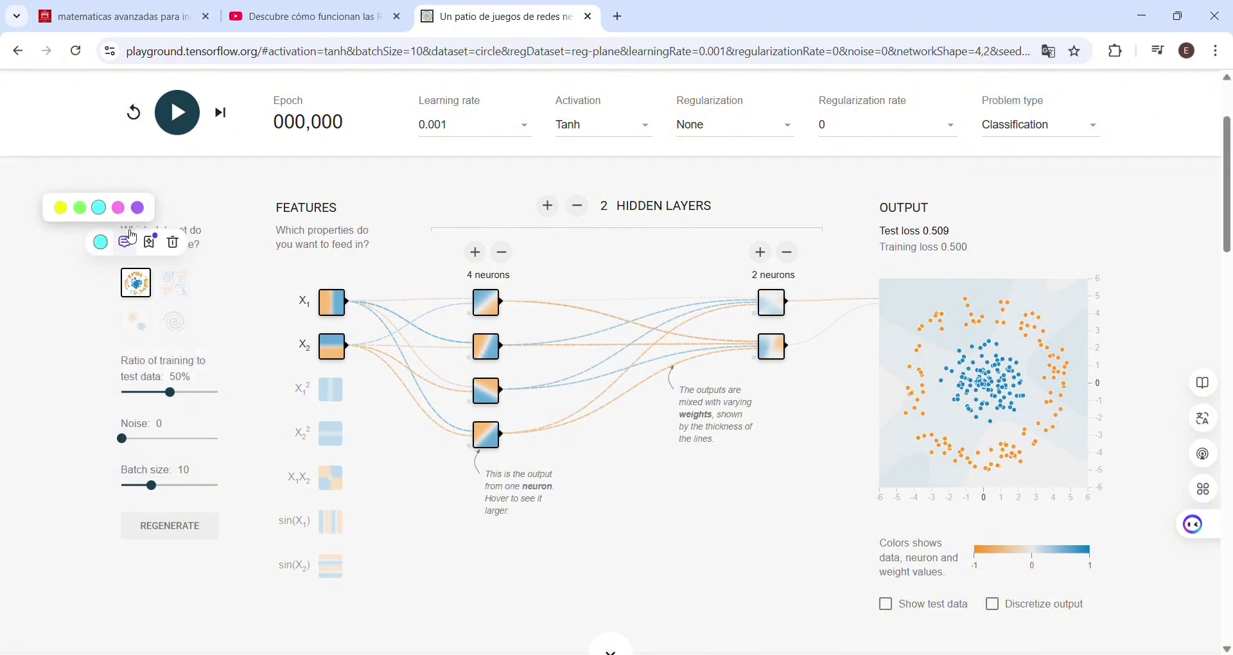
click(137, 208)
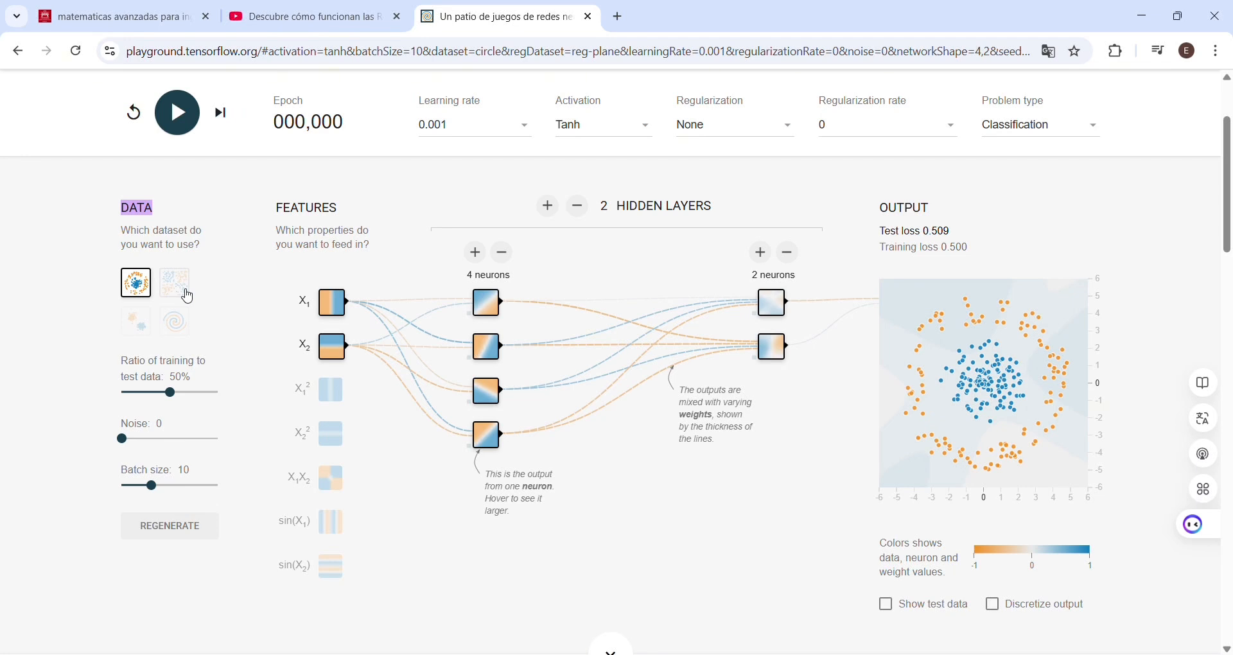
Step: Try the spiral, Gaussian and XOR datasets in turn and return to the circle dataset
click(187, 294)
click(181, 314)
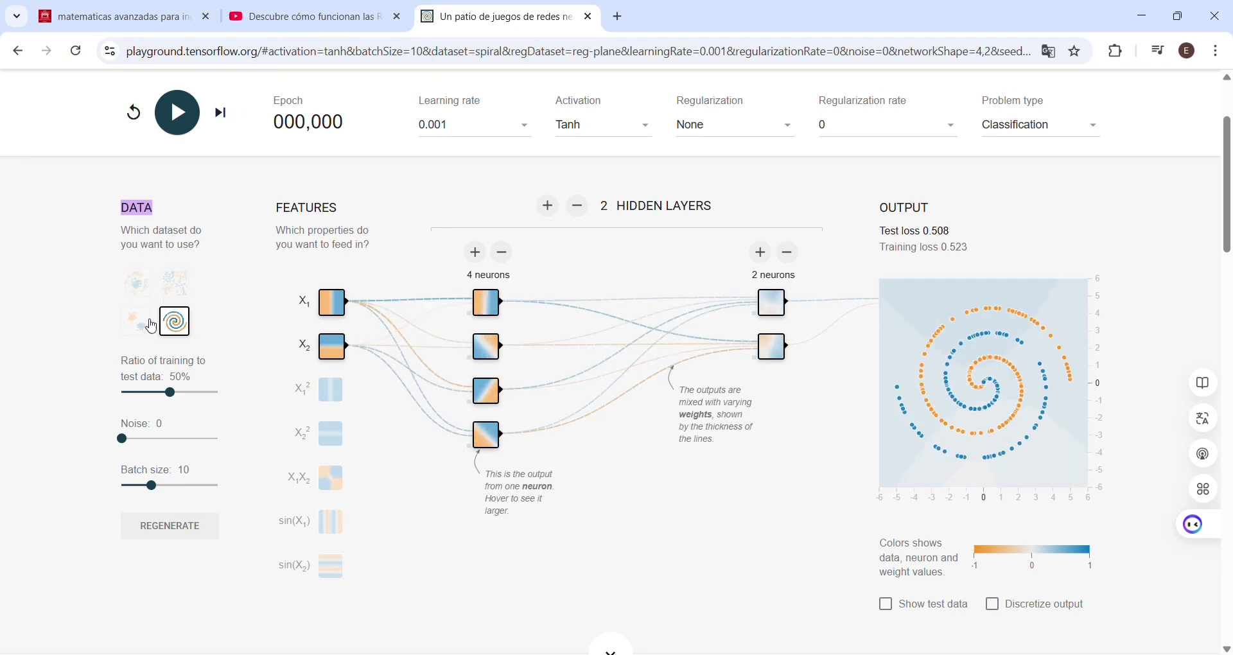
click(130, 327)
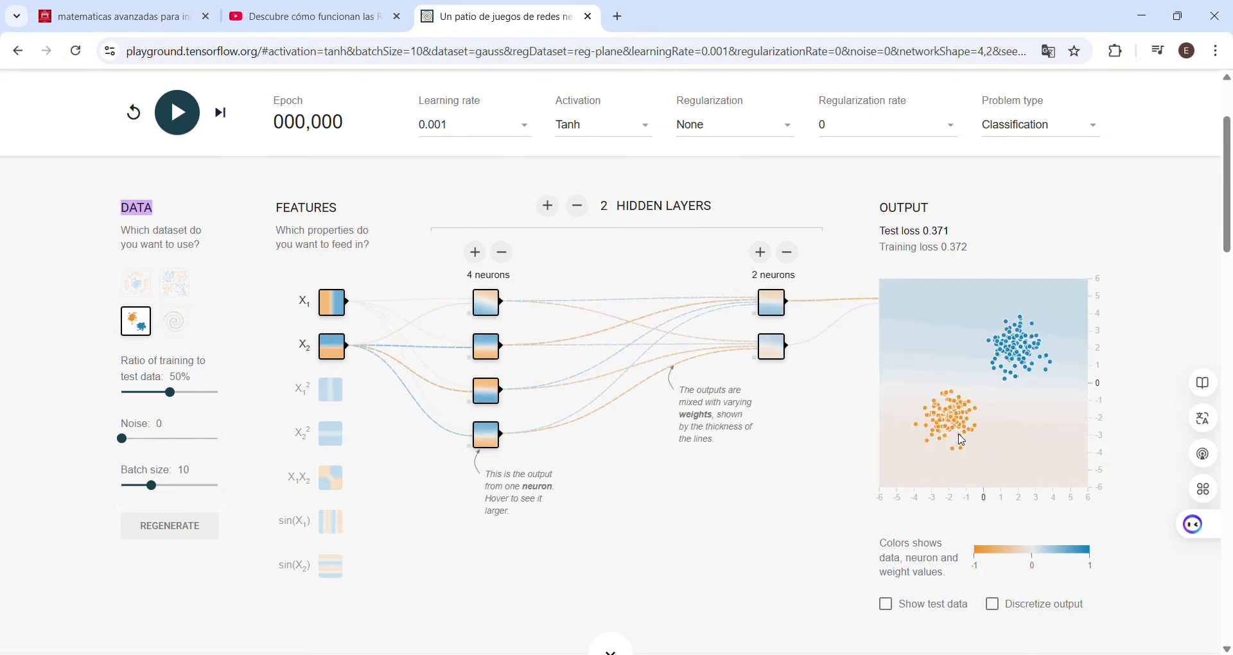
click(154, 292)
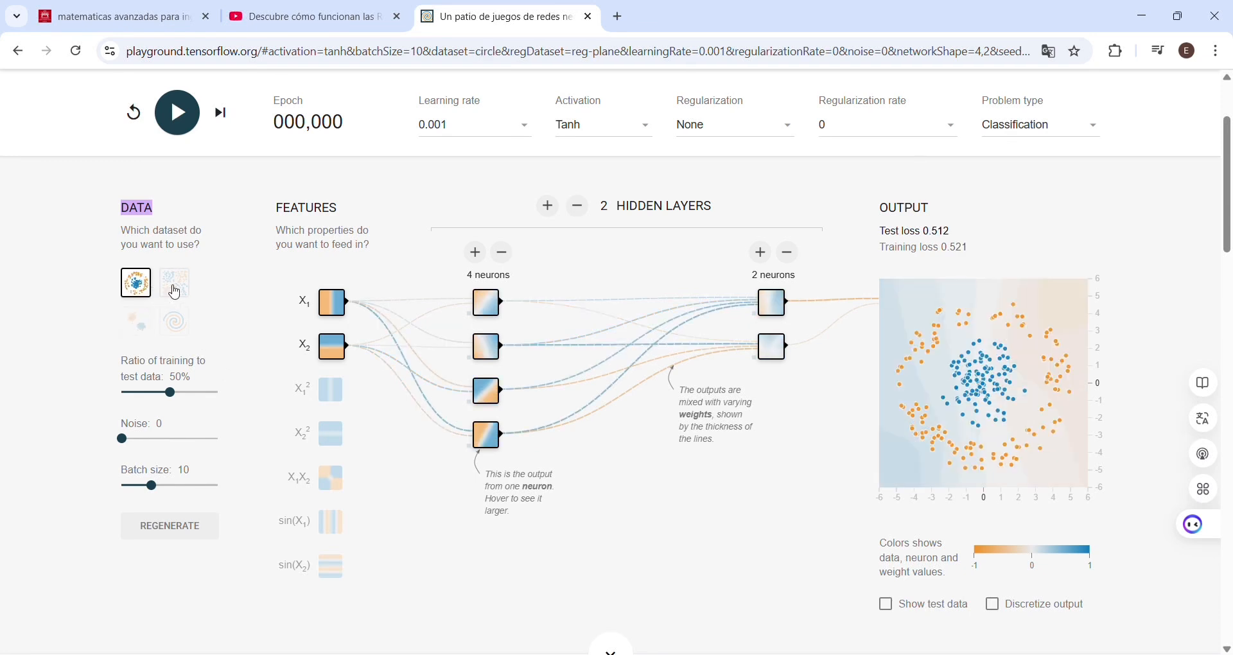
click(175, 285)
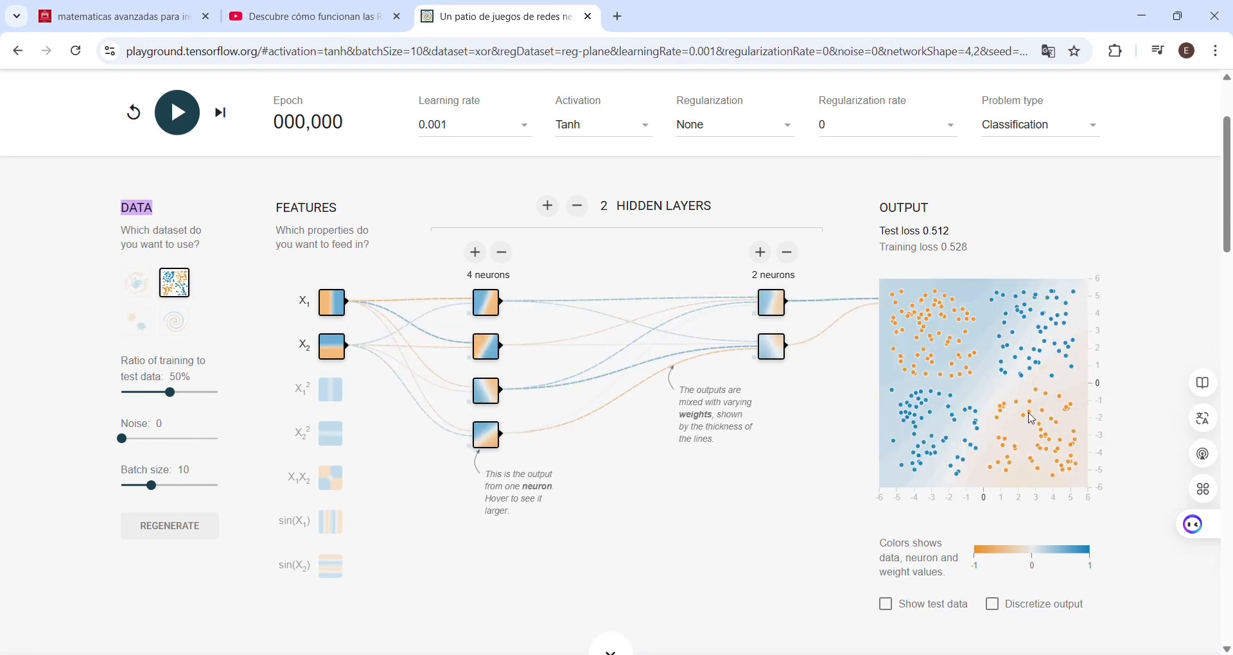
click(134, 327)
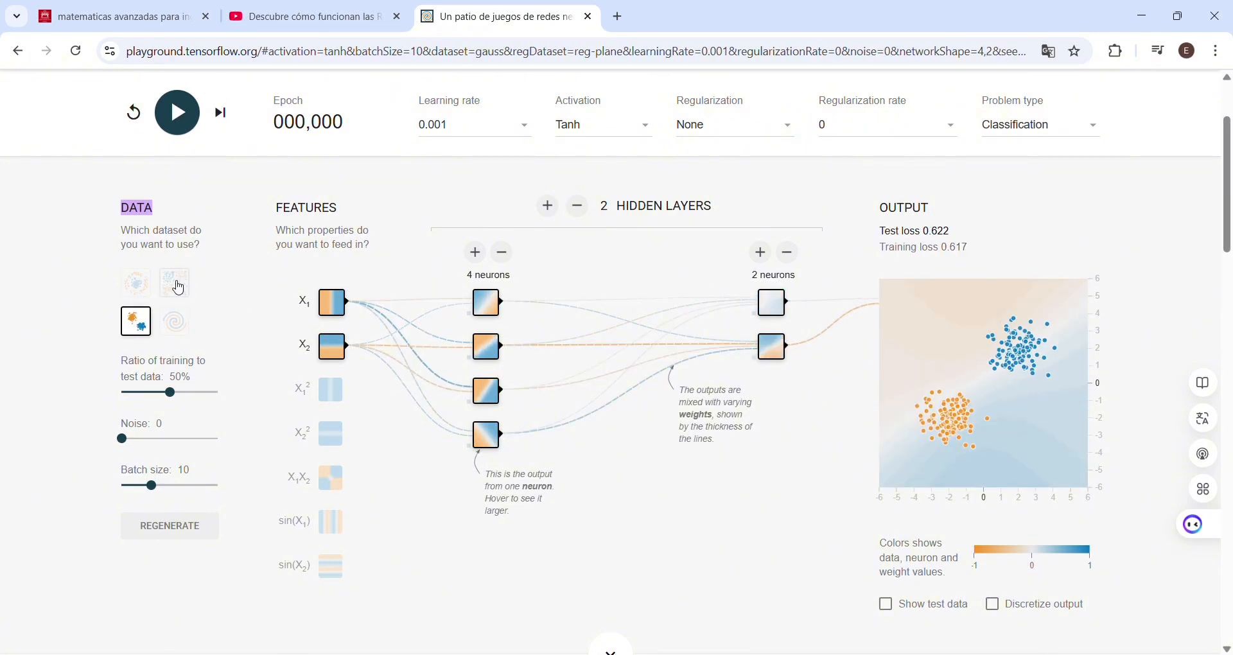
click(137, 283)
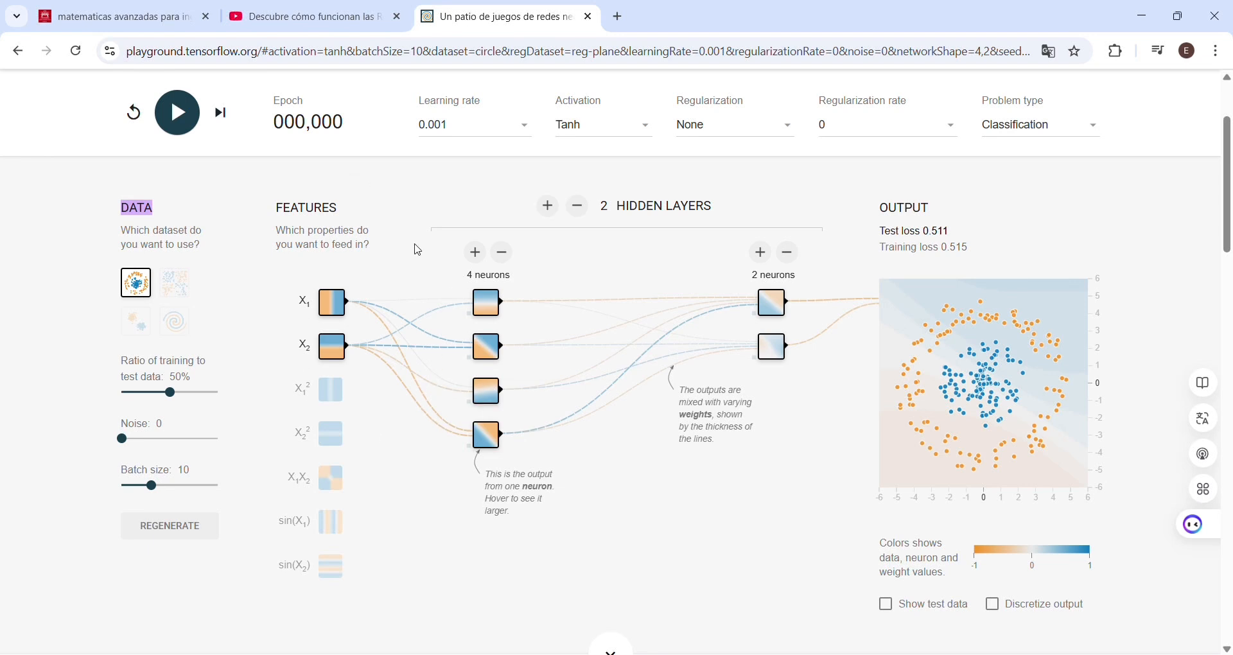
Step: Remove the highlight from the DATA heading and highlight the FEATURES heading in purple
mouse_move(135, 210)
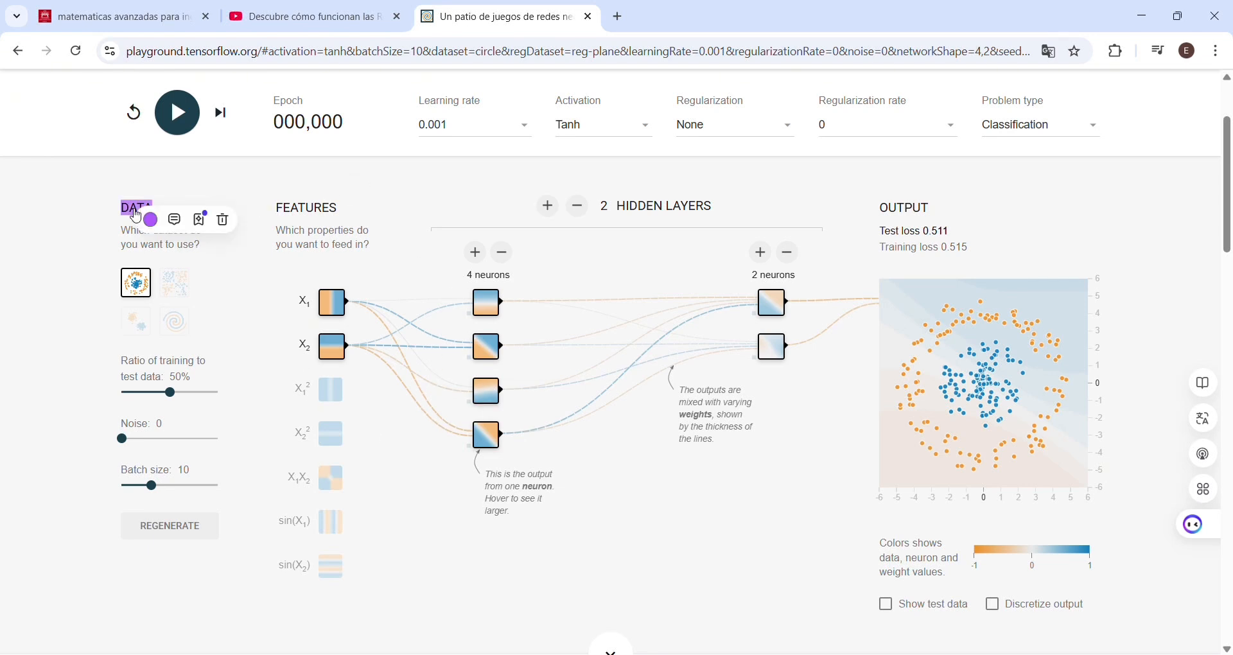
click(227, 222)
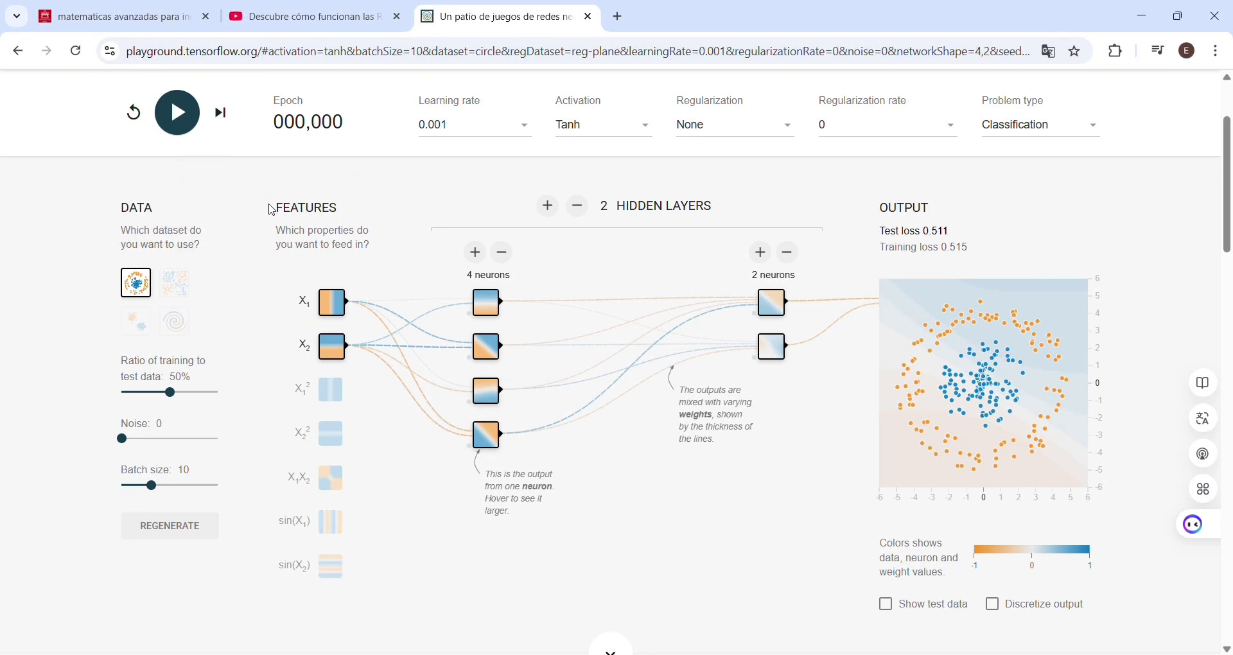
drag(275, 210, 347, 209)
click(292, 248)
click(248, 331)
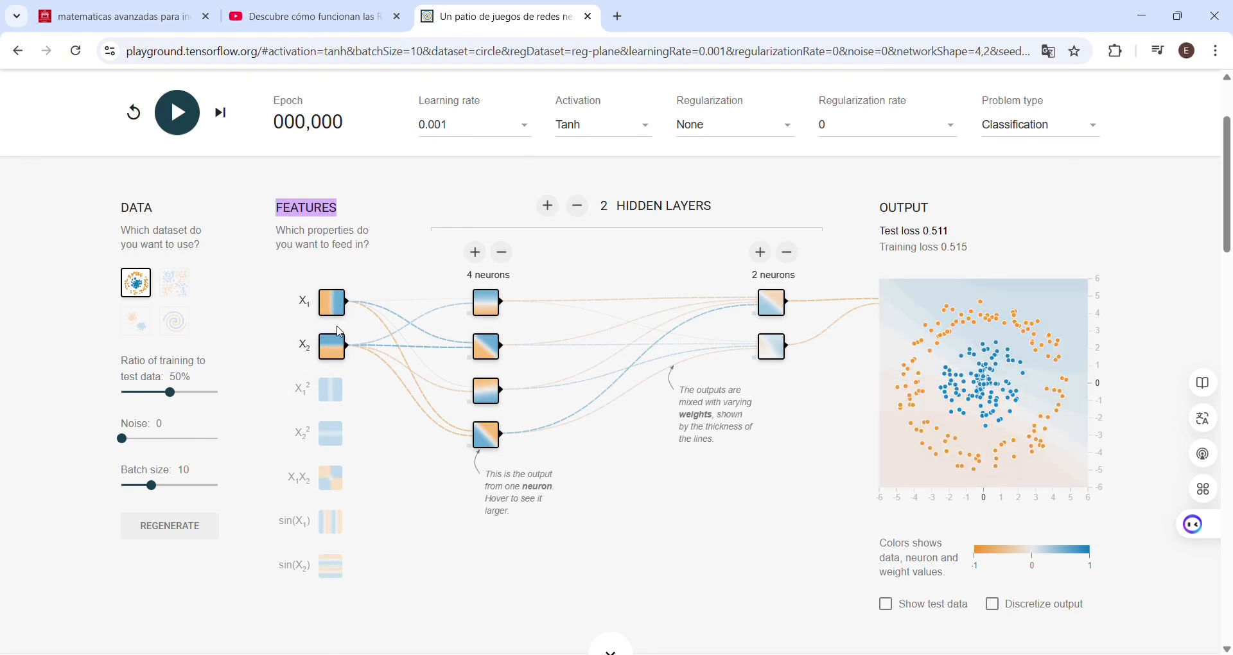
Step: Switch the X1² and sin(X1) input features on and off again, and remove the FEATURES heading's highlight
click(335, 402)
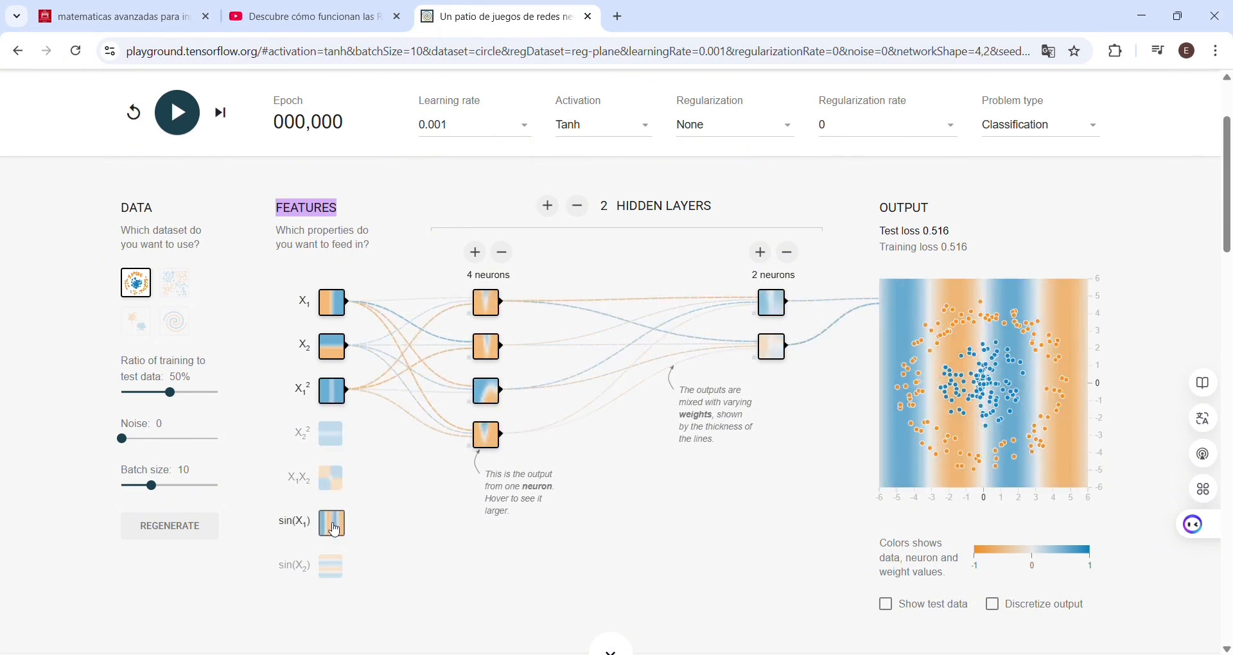
click(332, 401)
click(339, 536)
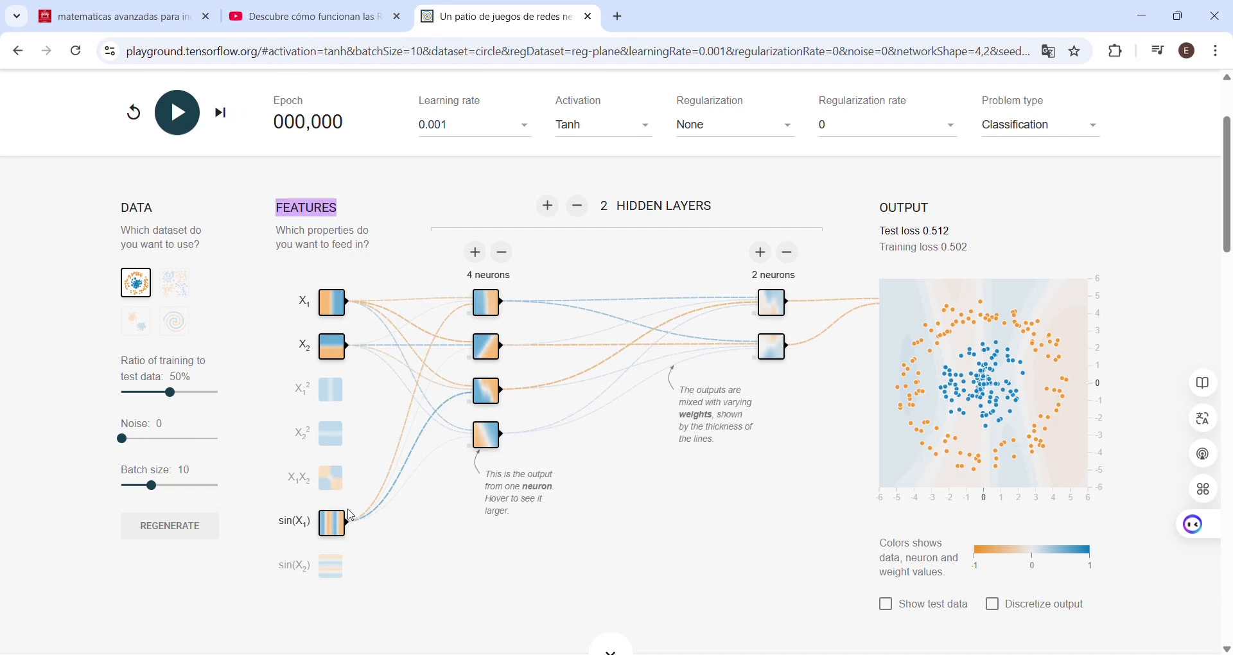
click(335, 523)
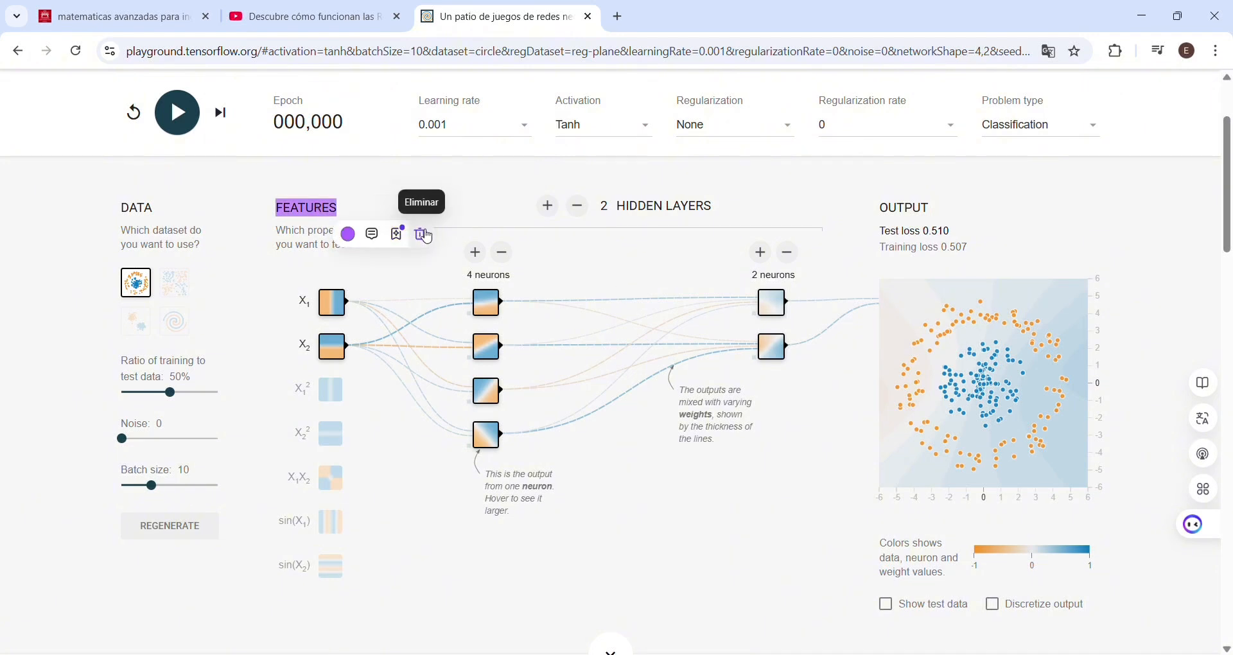
click(556, 242)
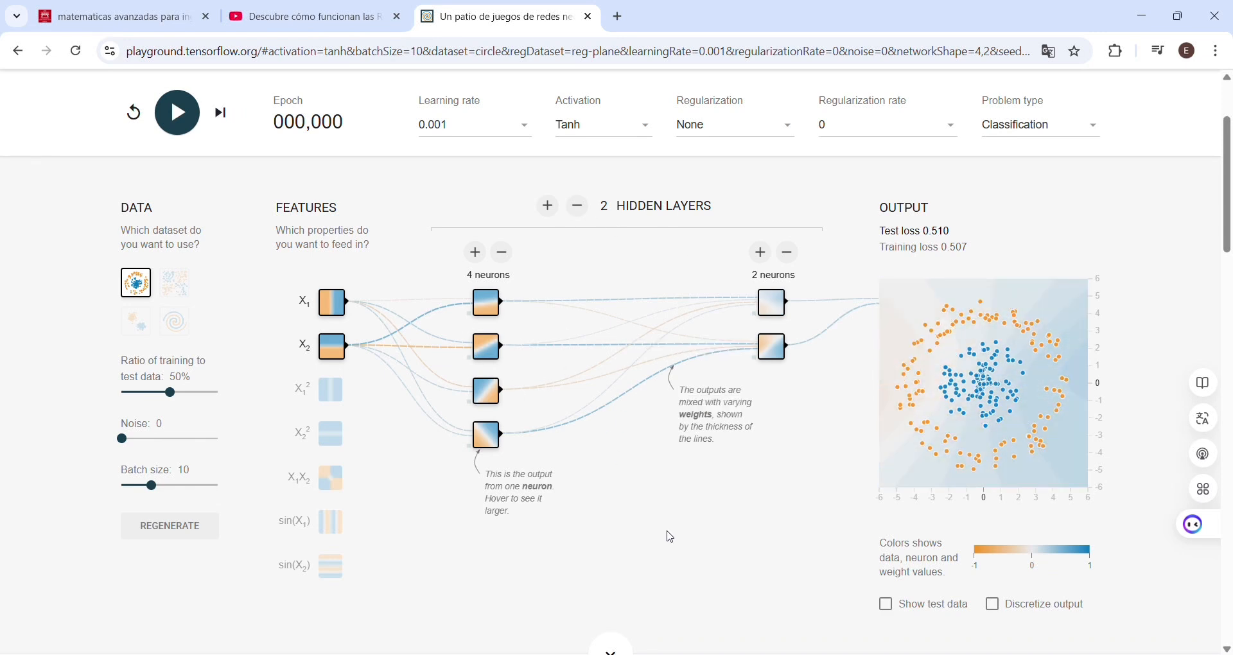
Step: Add a third hidden layer and highlight the HIDDEN LAYERS heading with its layer count in purple
click(549, 207)
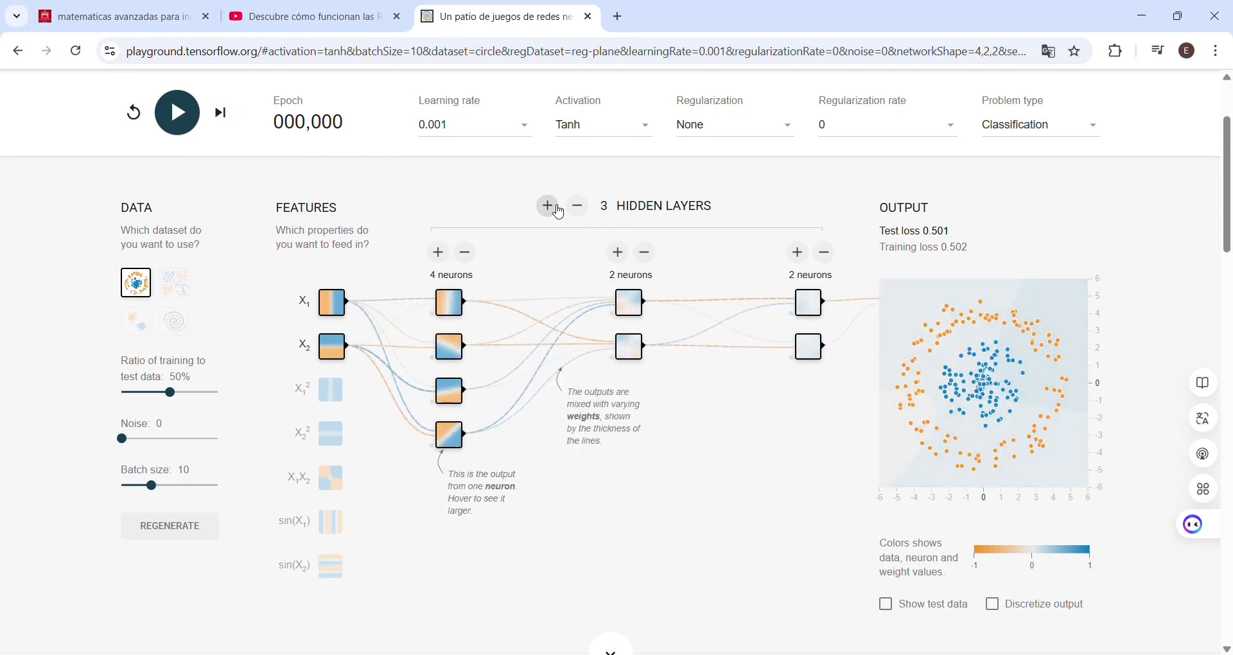
drag(702, 212, 602, 208)
click(550, 231)
click(447, 205)
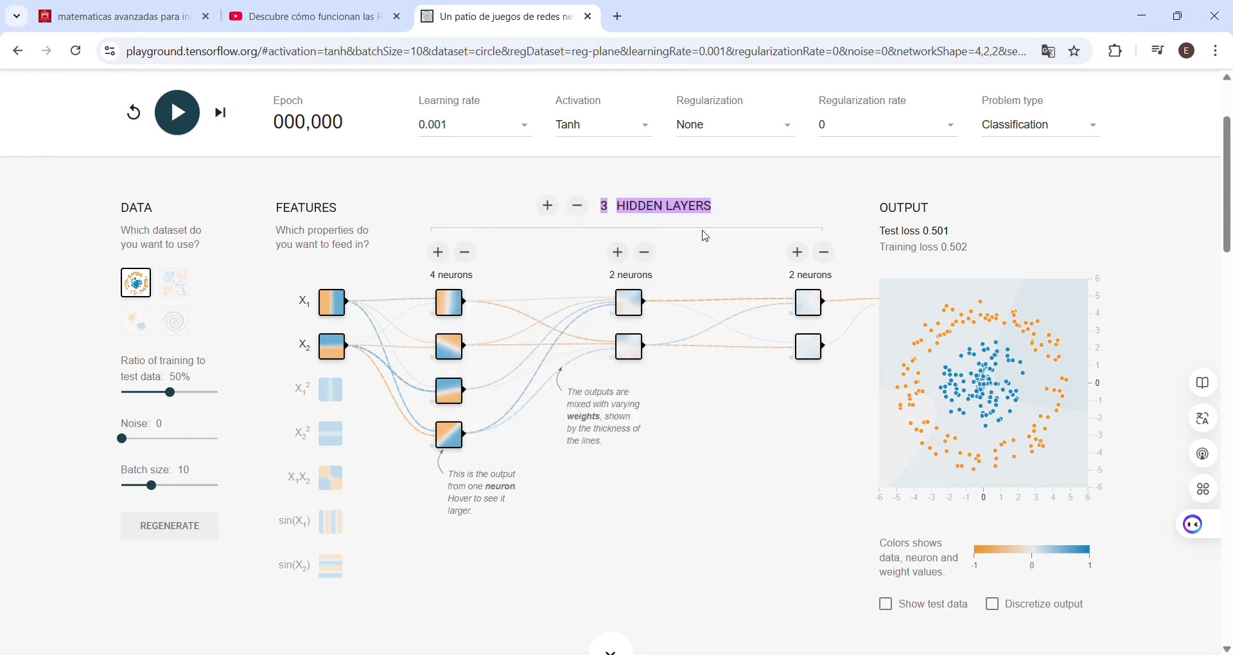
Step: Remove the third hidden layer, raise the number of hidden layers to five, and reduce it to two
click(579, 208)
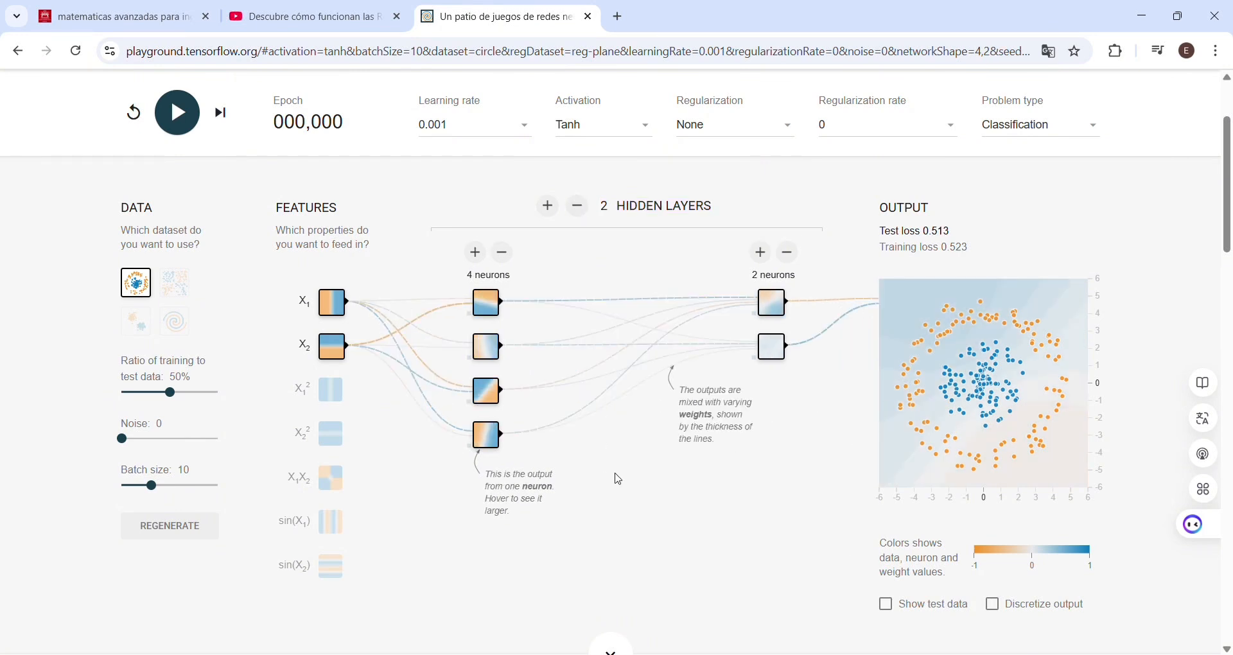
click(548, 206)
click(547, 207)
click(547, 207)
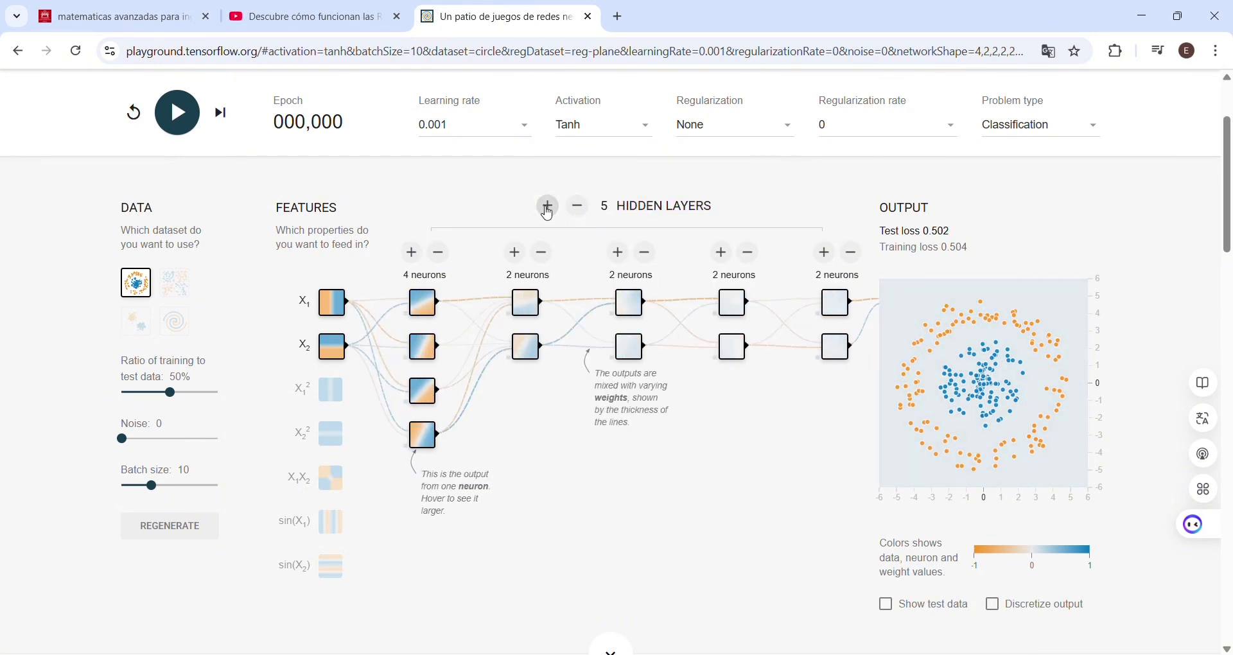
click(581, 213)
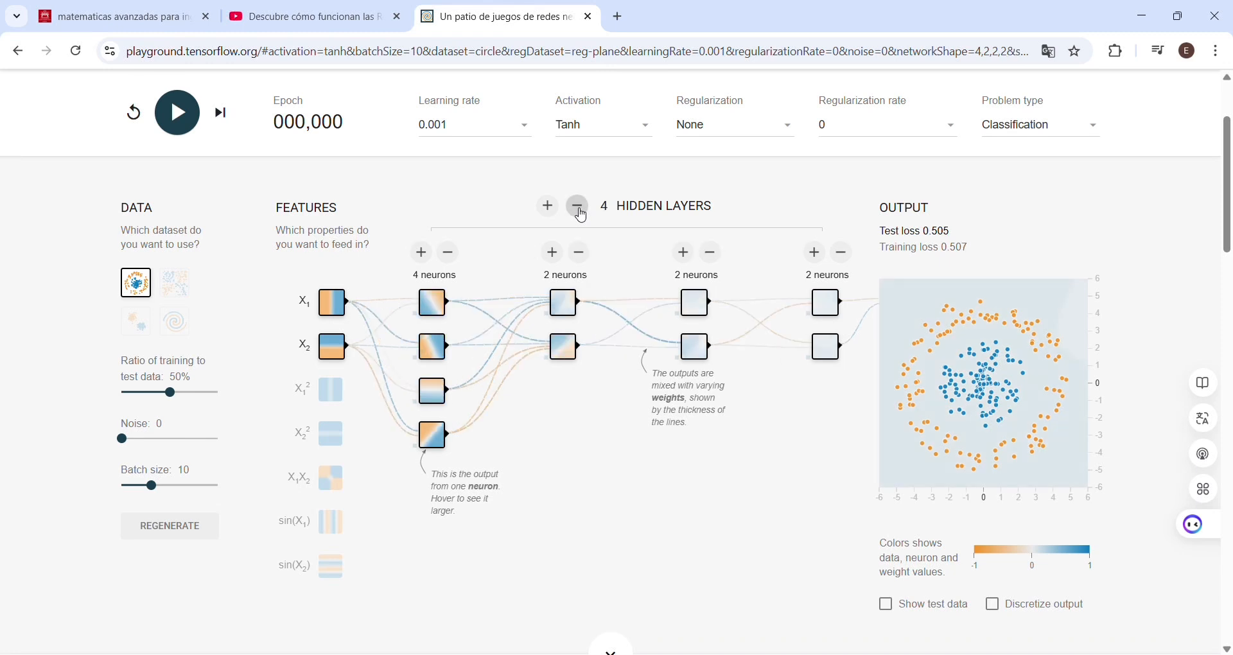
click(581, 214)
click(581, 214)
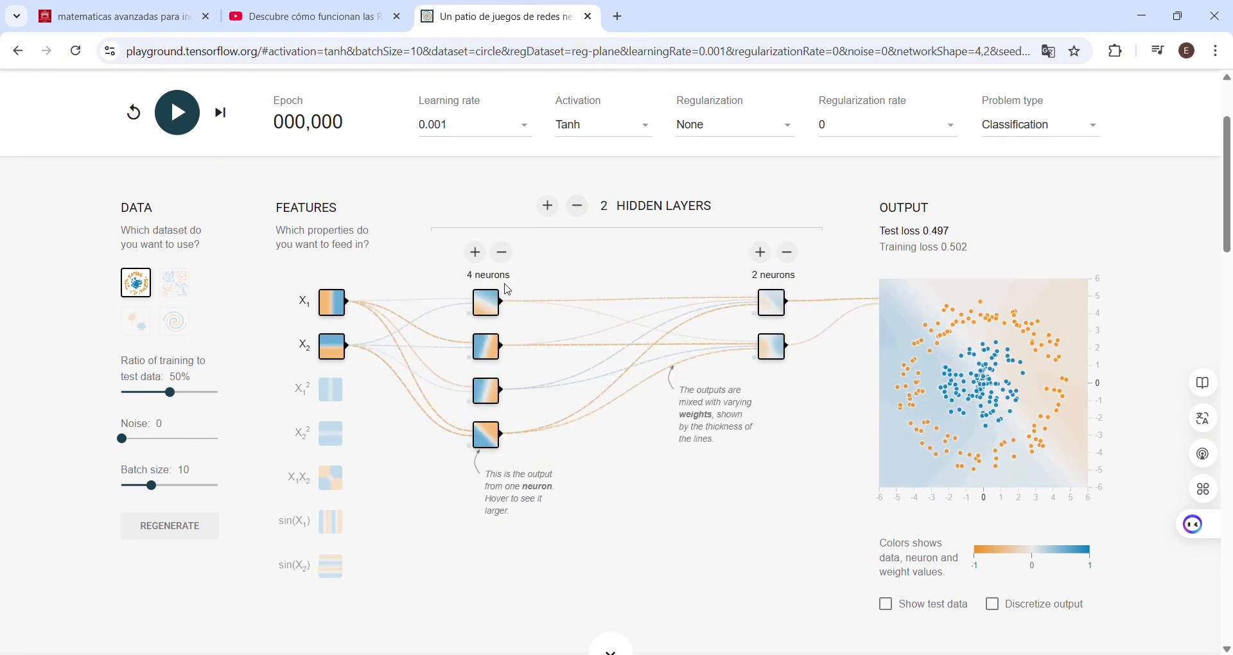
Step: Add a neuron to the second hidden layer and remove it again
mouse_move(789, 314)
click(764, 254)
click(789, 255)
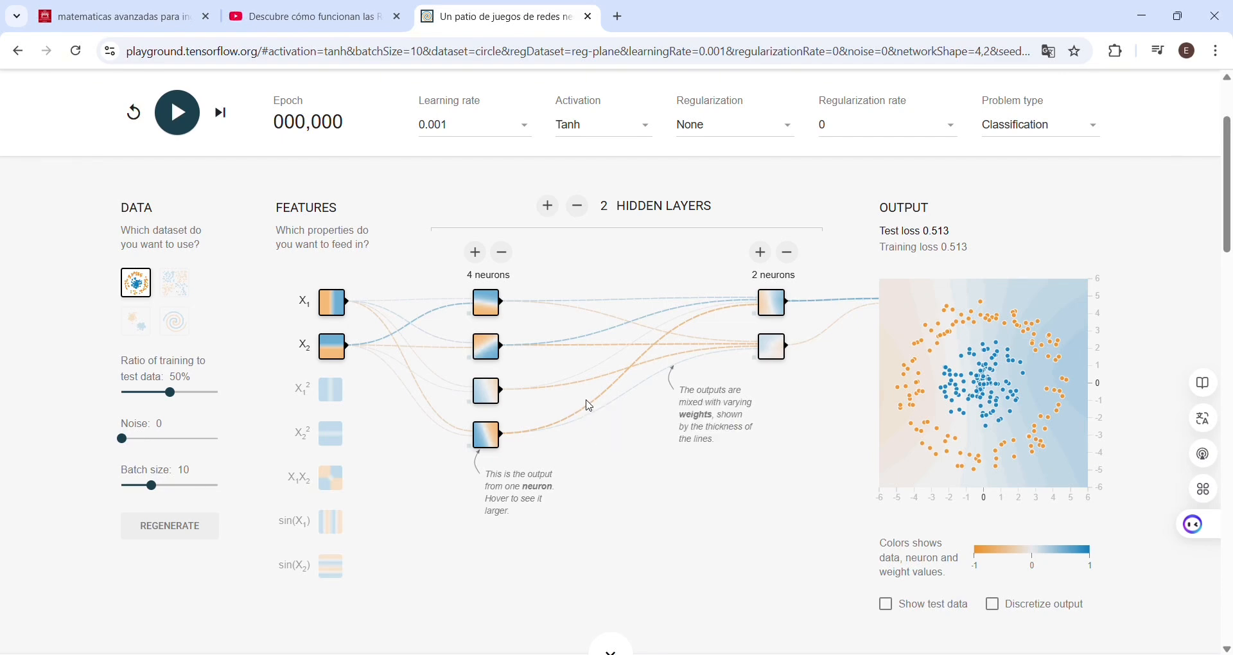
Step: Examine the connections from the features through the neurons up close, and read the weight of a connection between the hidden layers
ctrl+scroll(590, 406, up, 10)
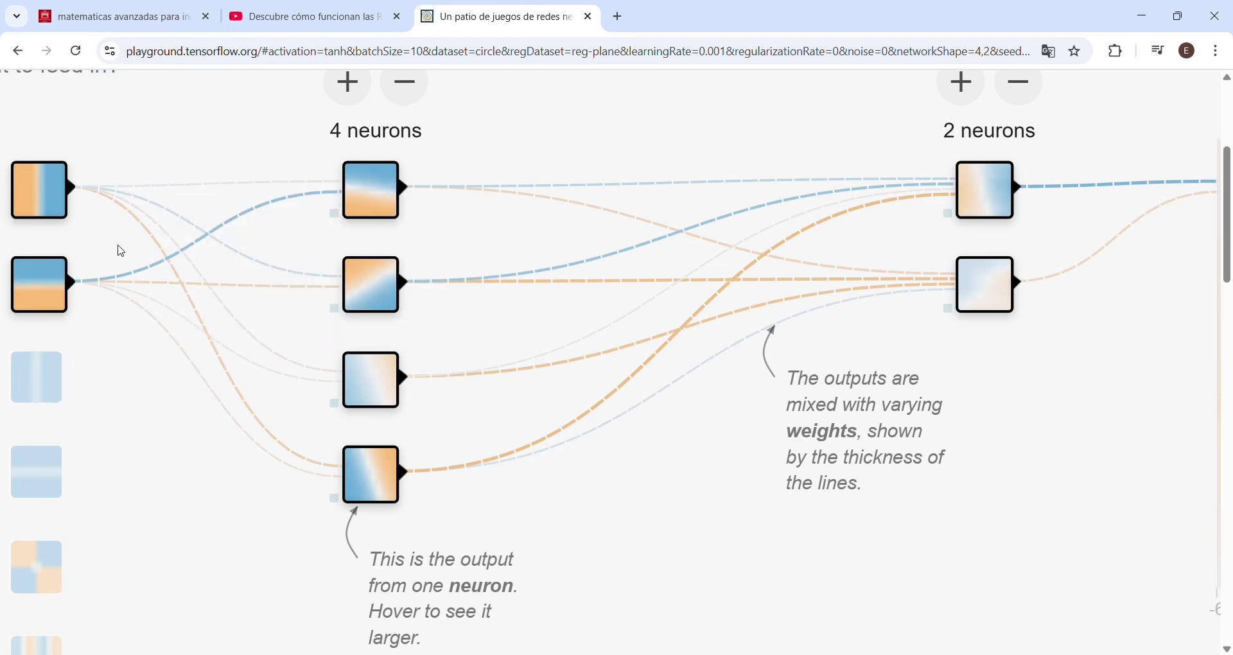
mouse_move(151, 268)
mouse_move(636, 386)
scroll(633, 382, down, 5)
mouse_move(605, 413)
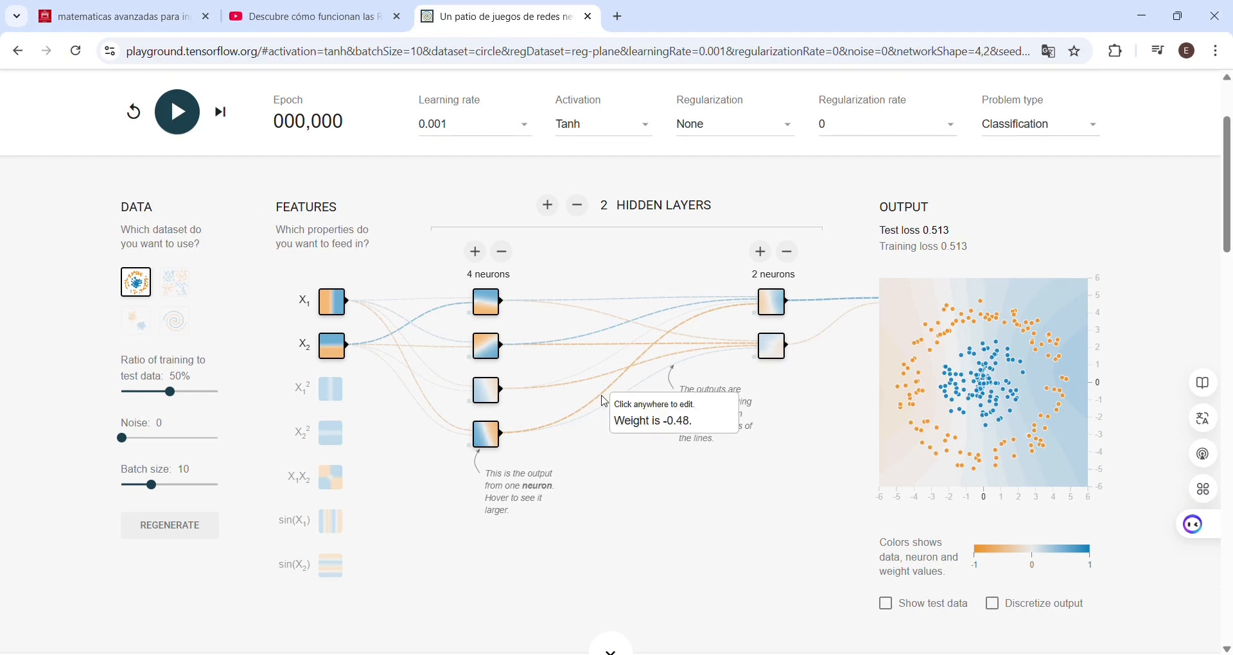
Step: Train the network briefly, recheck the weight of the same connection between the hidden layers, and reset the network
click(183, 126)
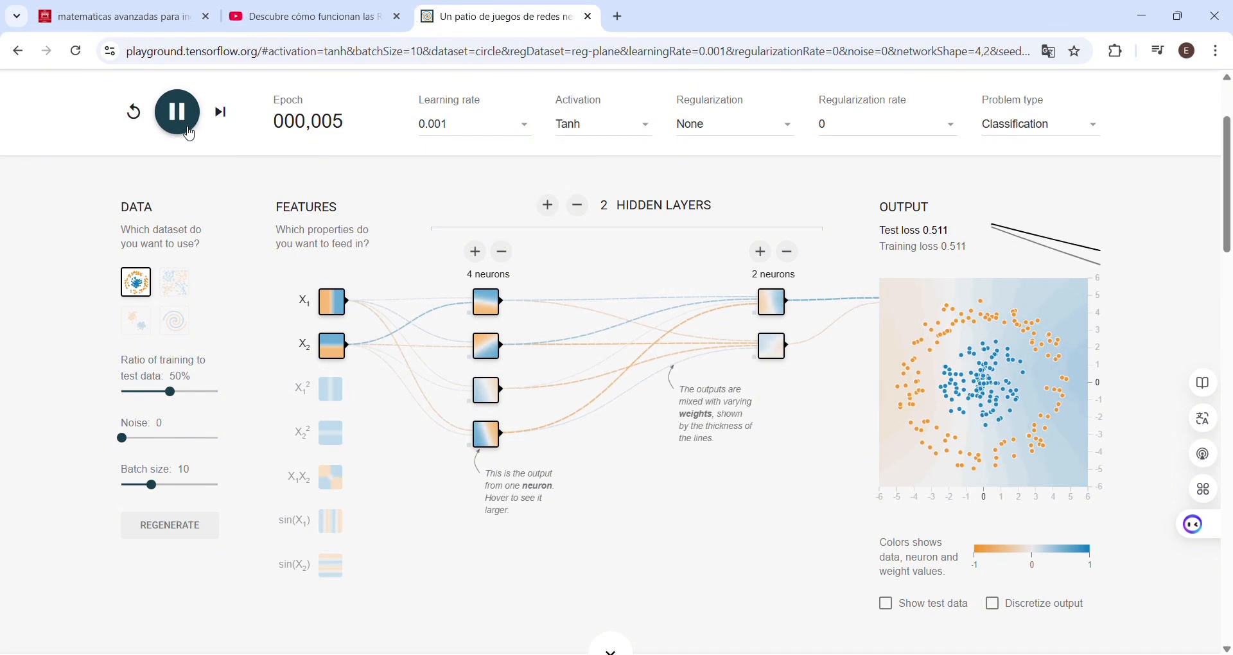
click(178, 113)
mouse_move(613, 396)
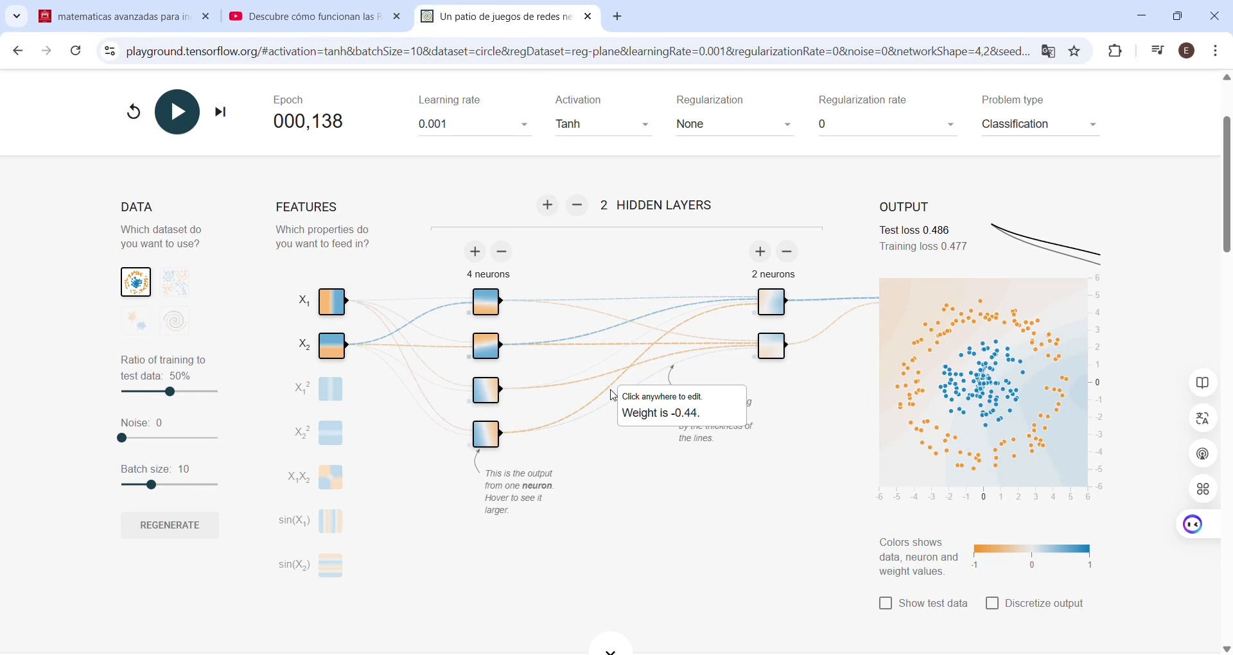
click(134, 112)
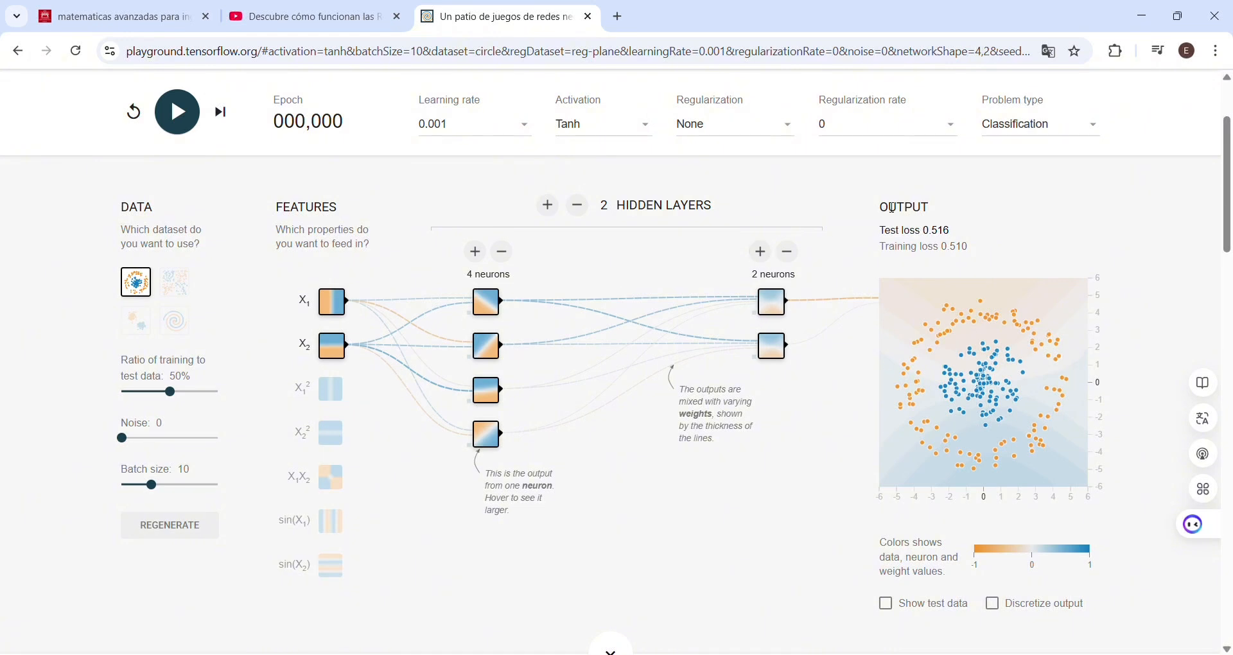
Step: Highlight the OUTPUT heading in purple and train the network on the circle dataset, pausing at about epoch 502
mouse_move(880, 209)
mouse_down()
mouse_move(931, 210)
mouse_move(888, 215)
mouse_up()
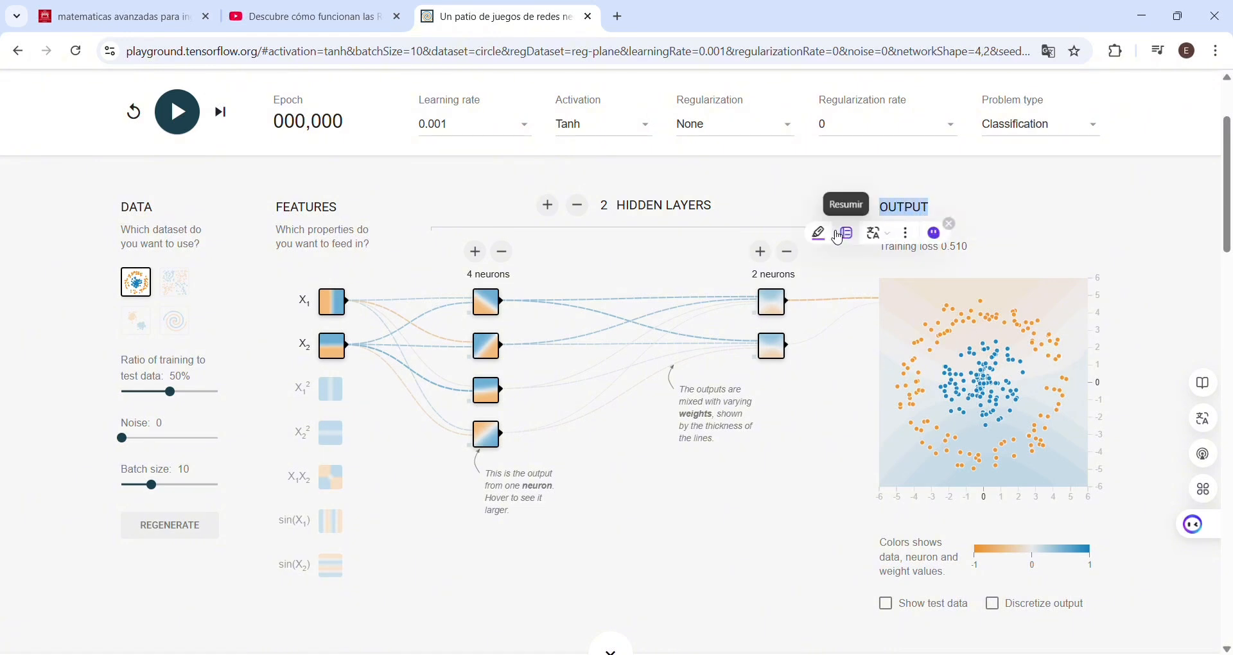
click(833, 240)
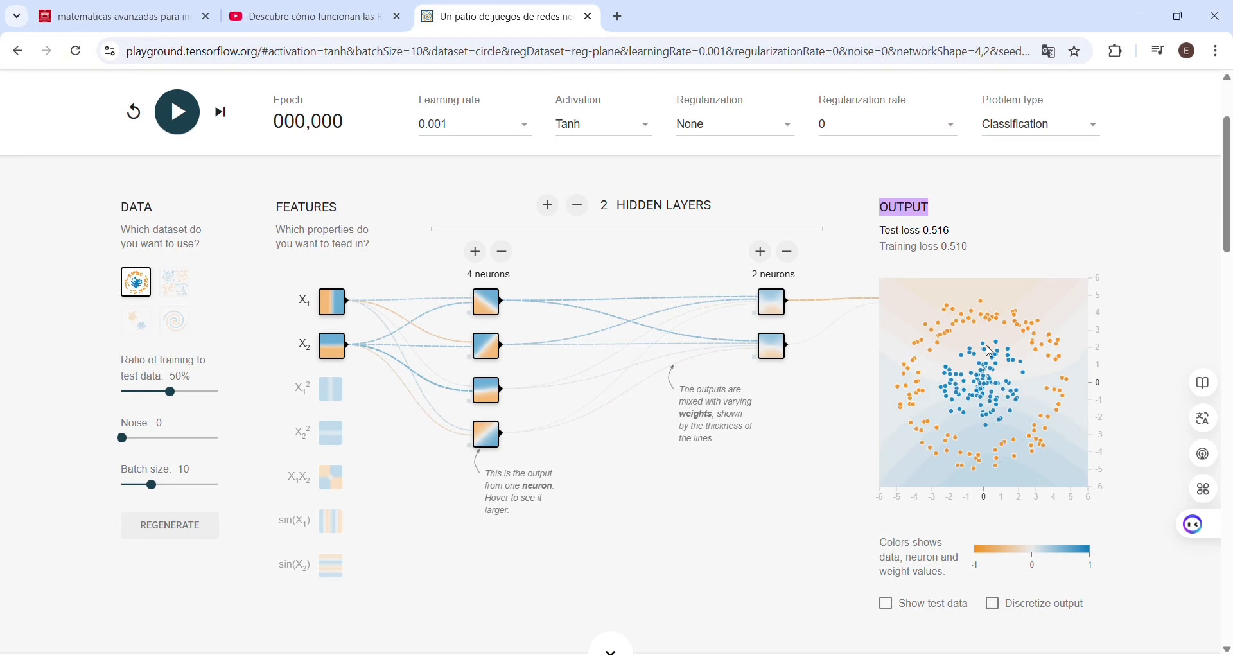
click(188, 121)
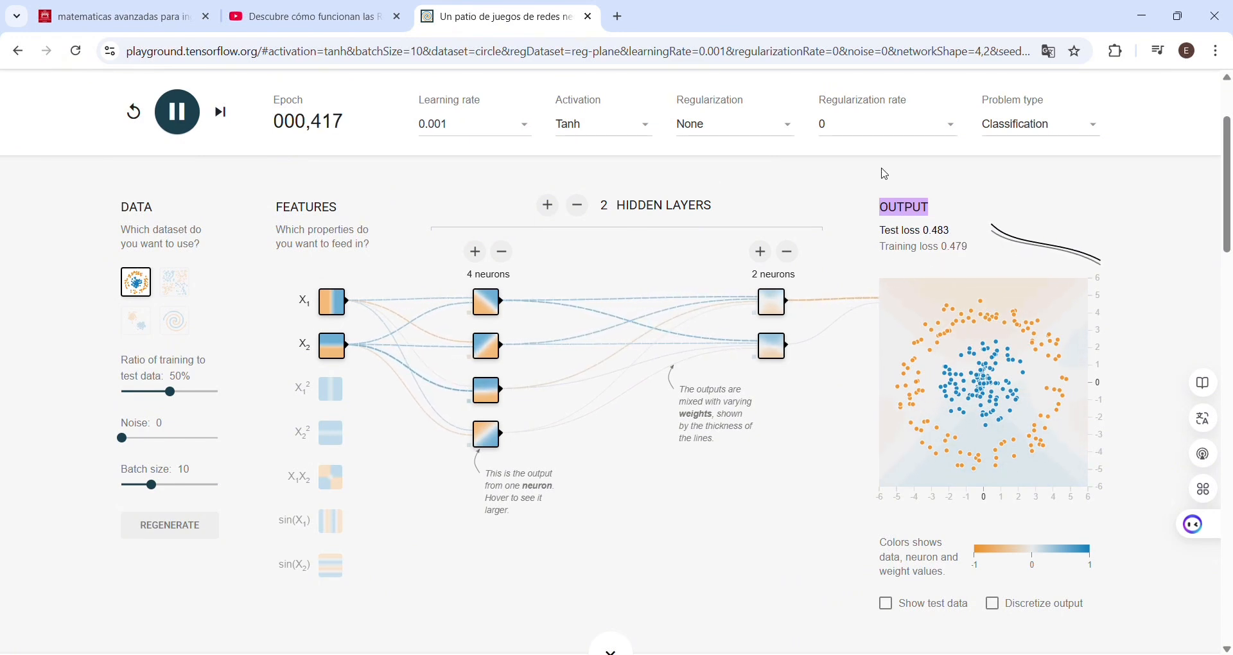
click(184, 114)
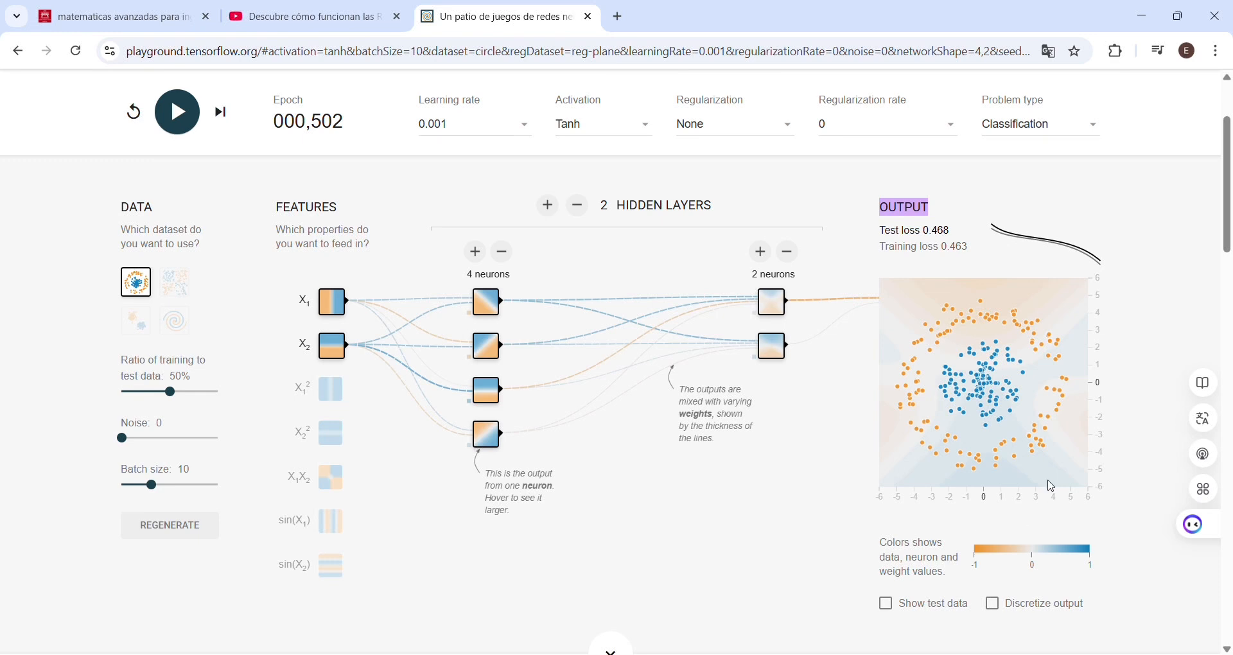
Step: Resume training until about epoch 1,576 and remove the OUTPUT heading's highlight
click(187, 119)
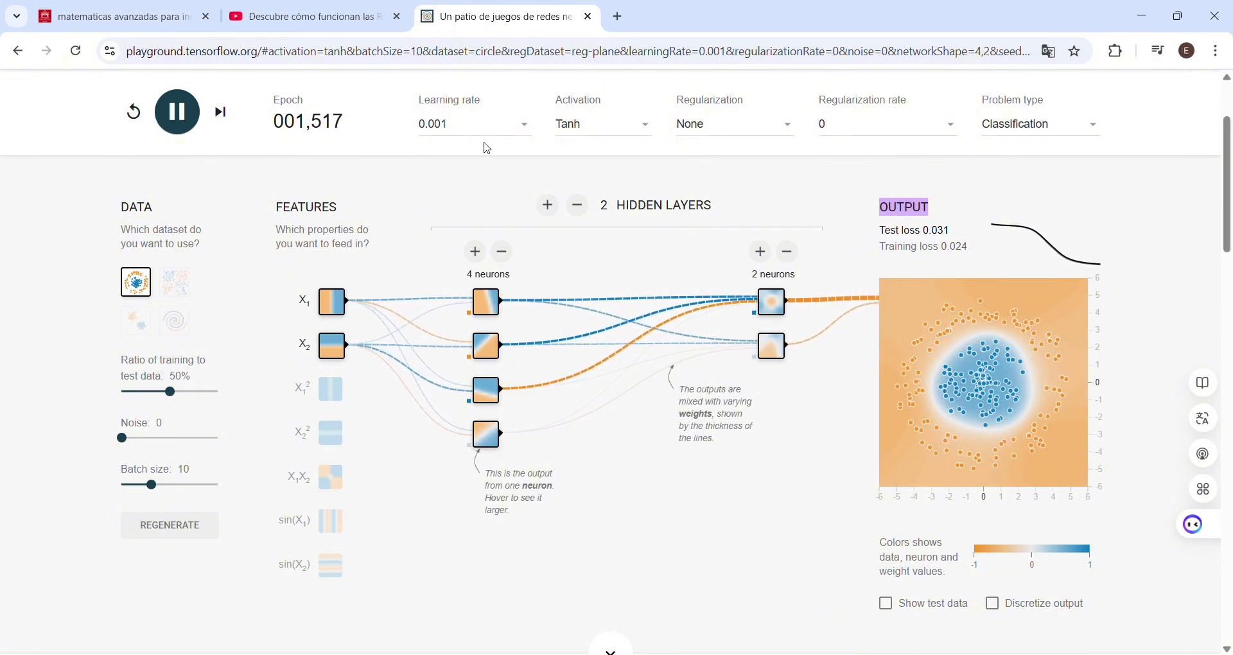
click(173, 114)
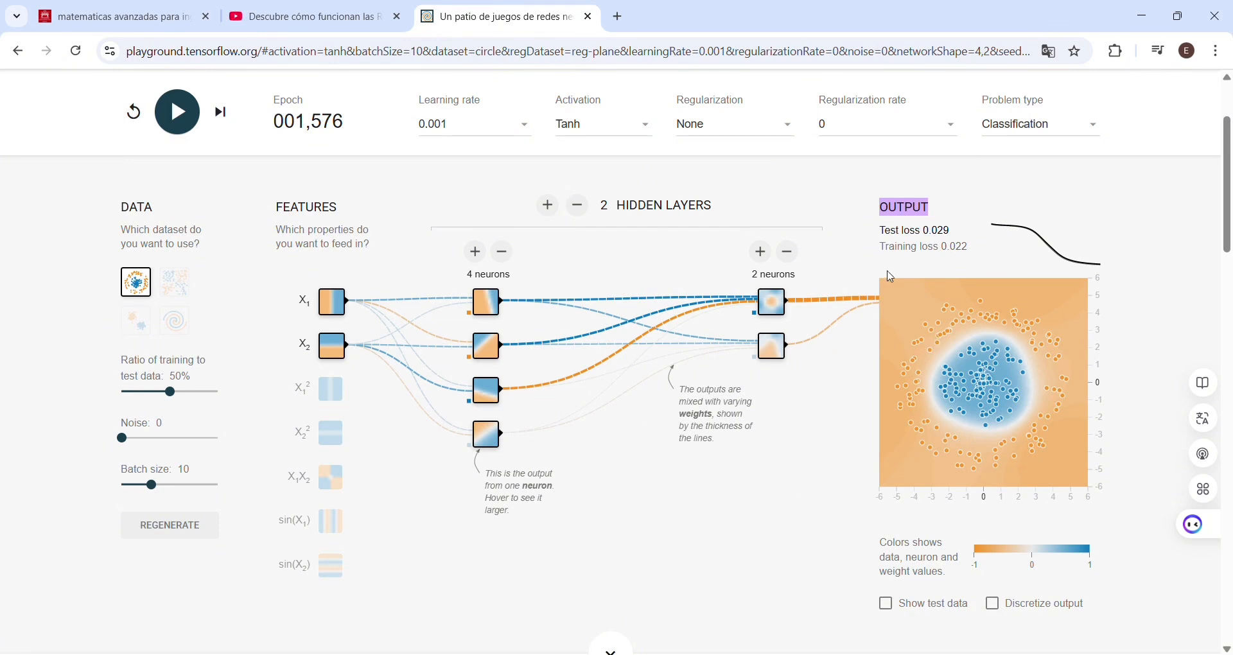
click(920, 211)
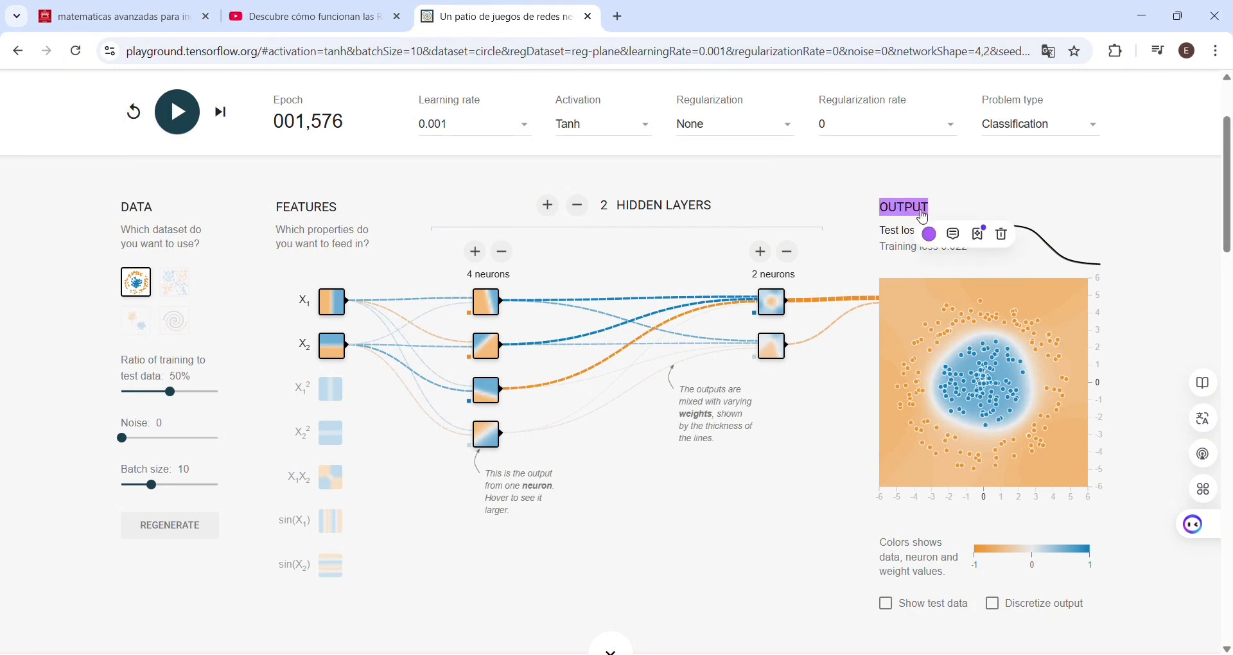
click(1010, 235)
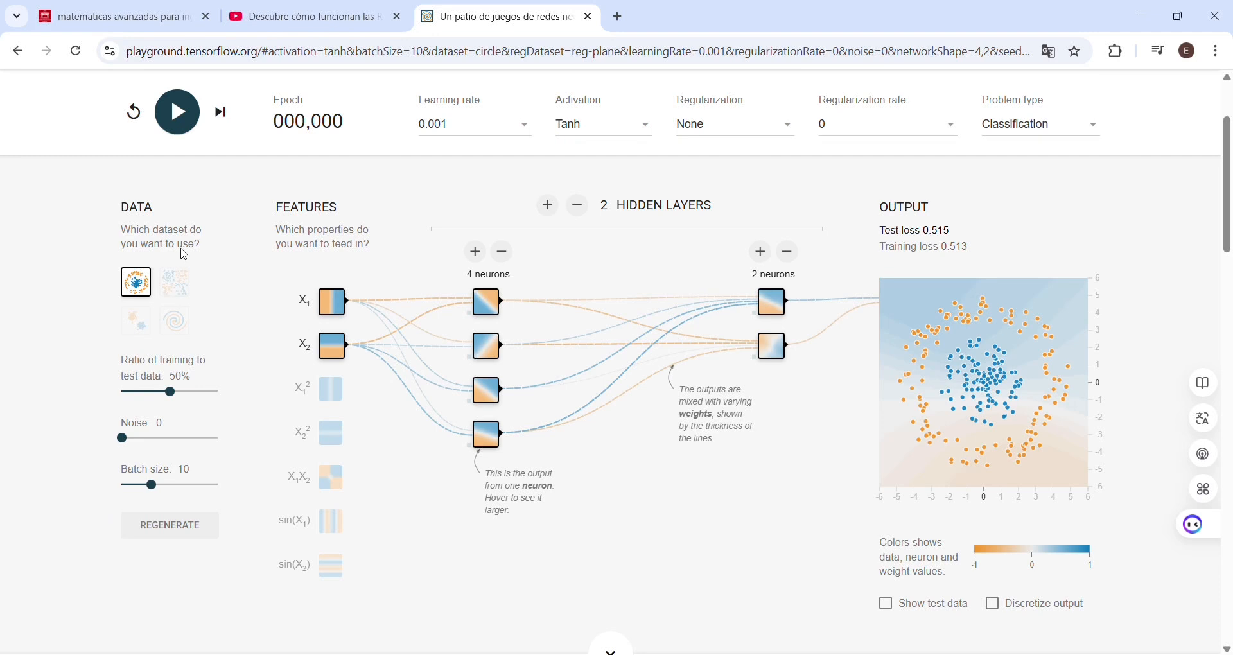
Step: Train a network with Linear activation and no hidden layers on the Gaussian dataset, and pause it
click(149, 331)
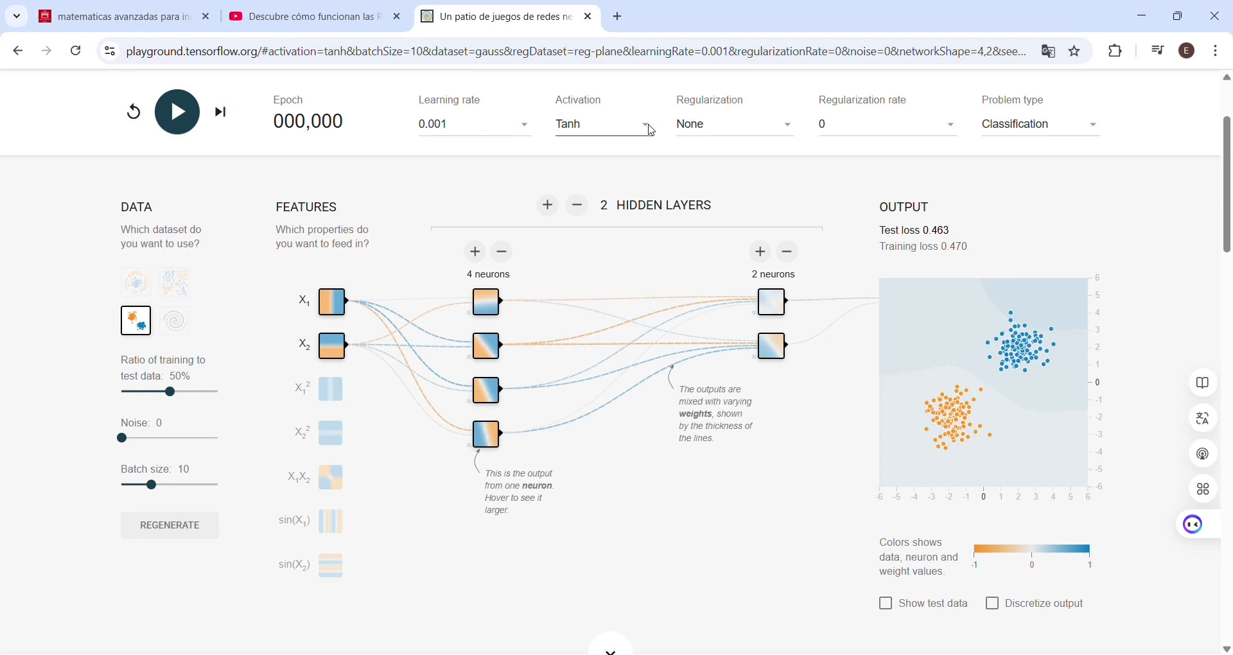
click(583, 207)
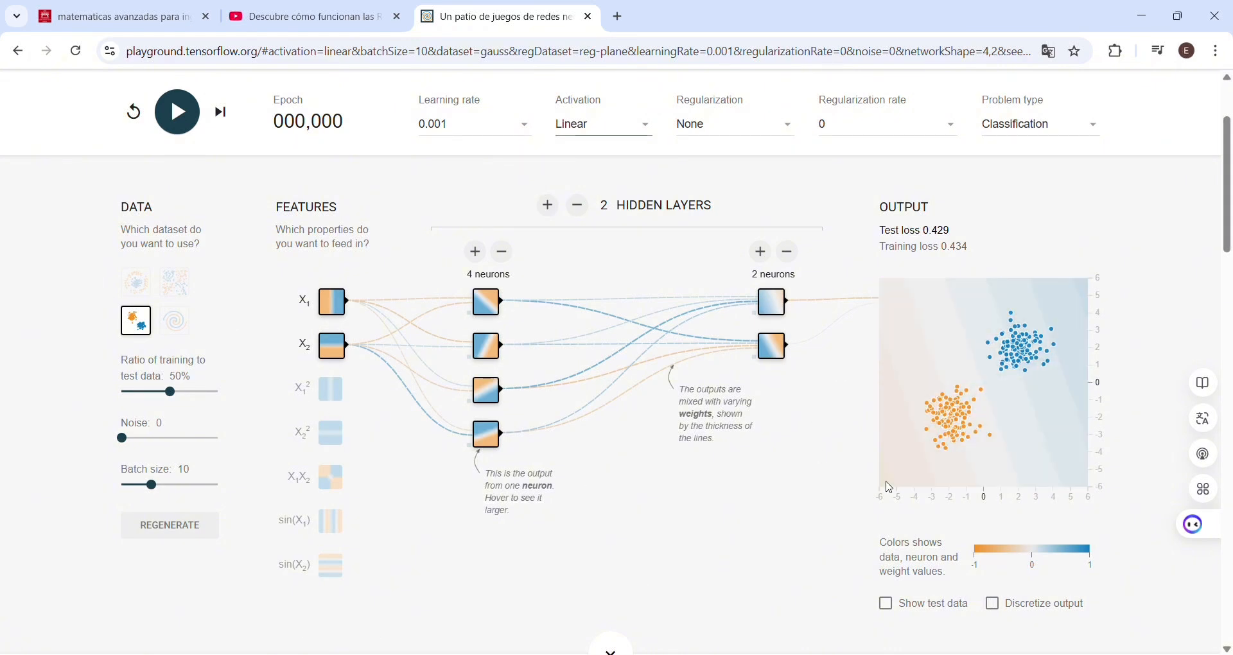
click(577, 207)
click(577, 207)
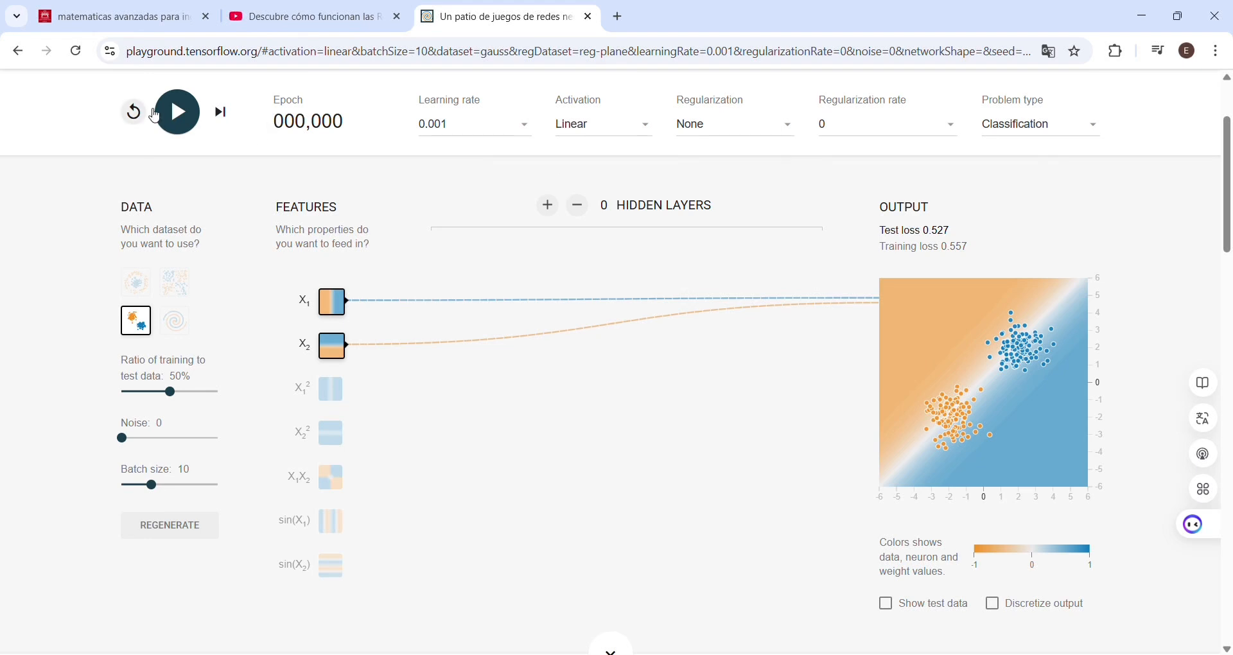
click(186, 114)
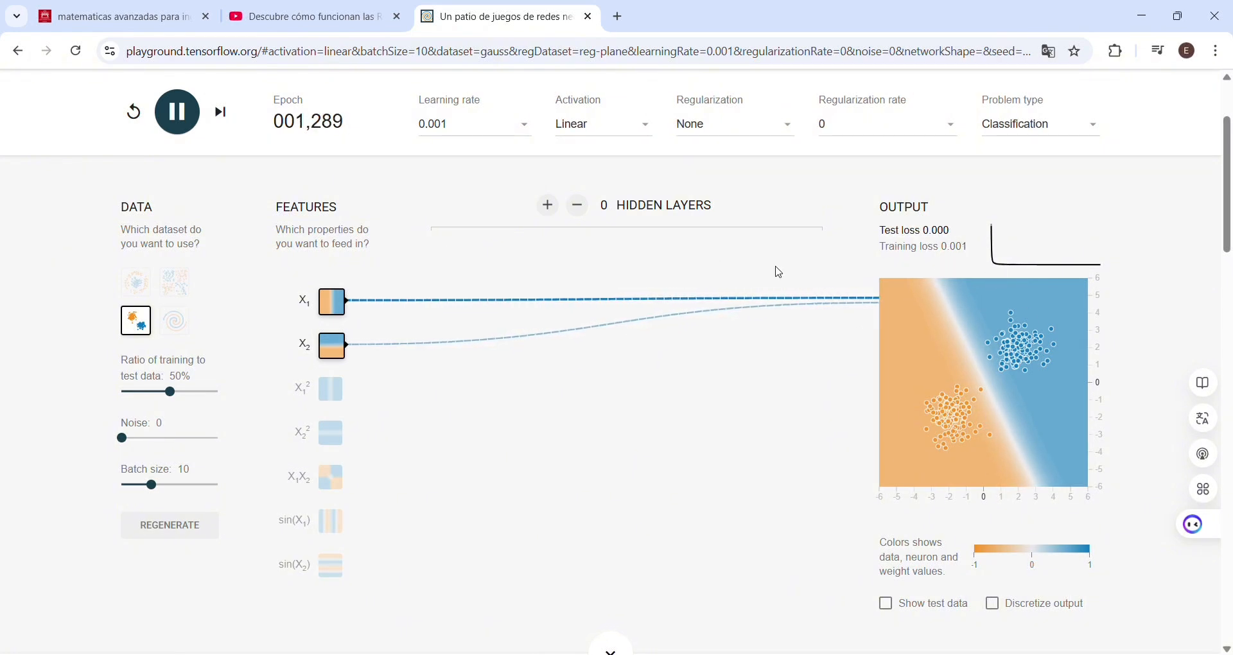
click(175, 112)
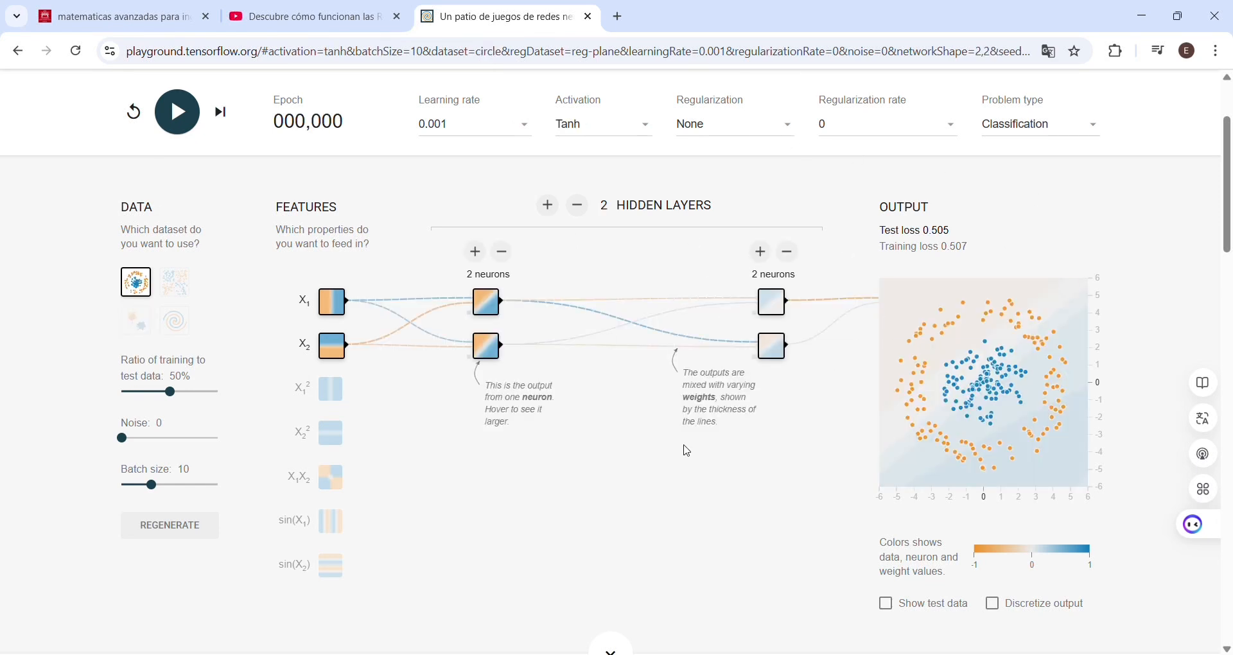
Step: Train a ReLU network with one hidden layer of two neurons on the XOR dataset, pausing at about epoch 576
click(188, 290)
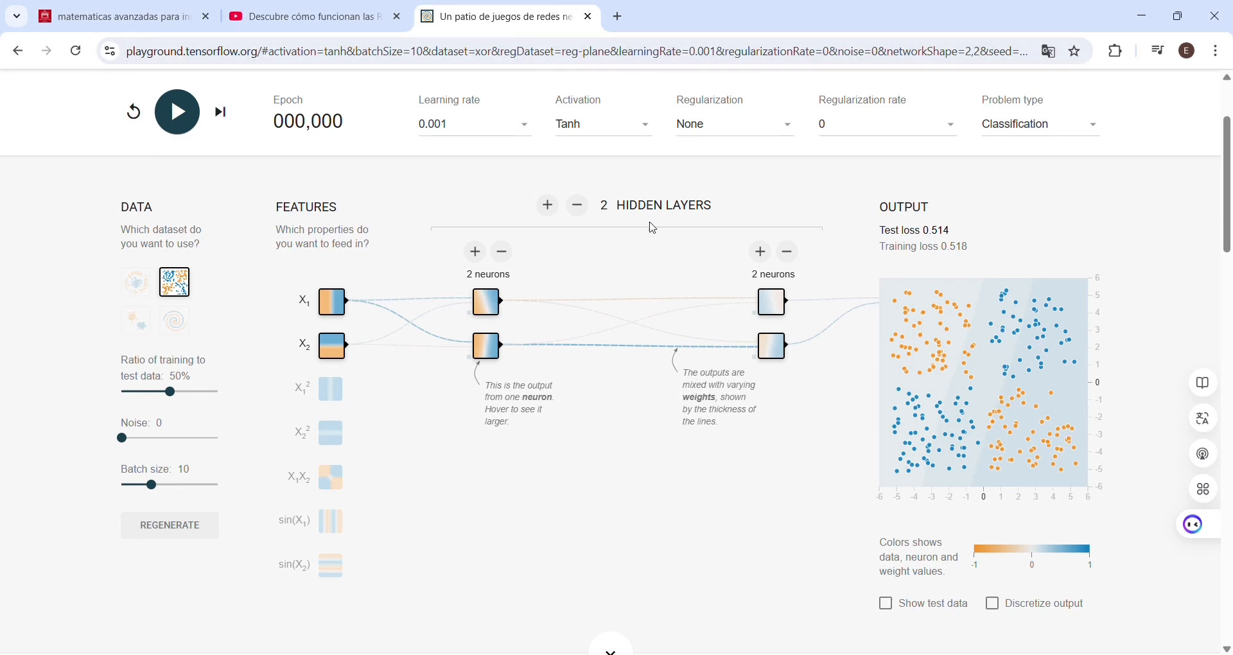
click(581, 154)
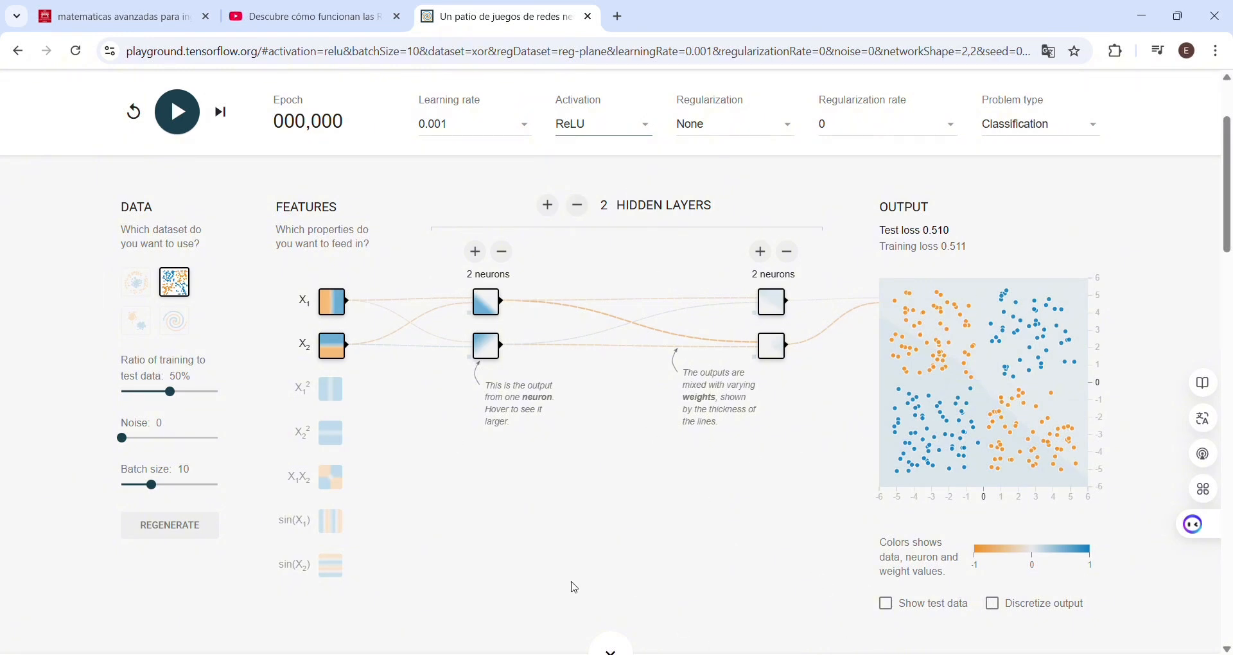
click(579, 206)
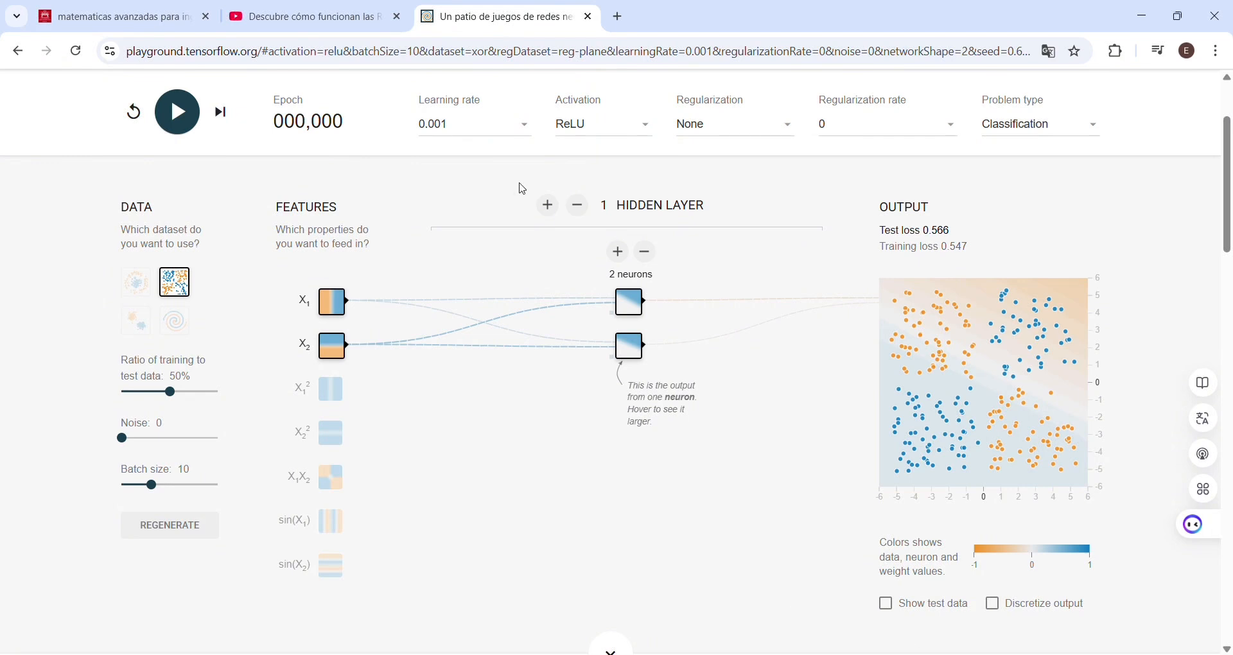
click(176, 115)
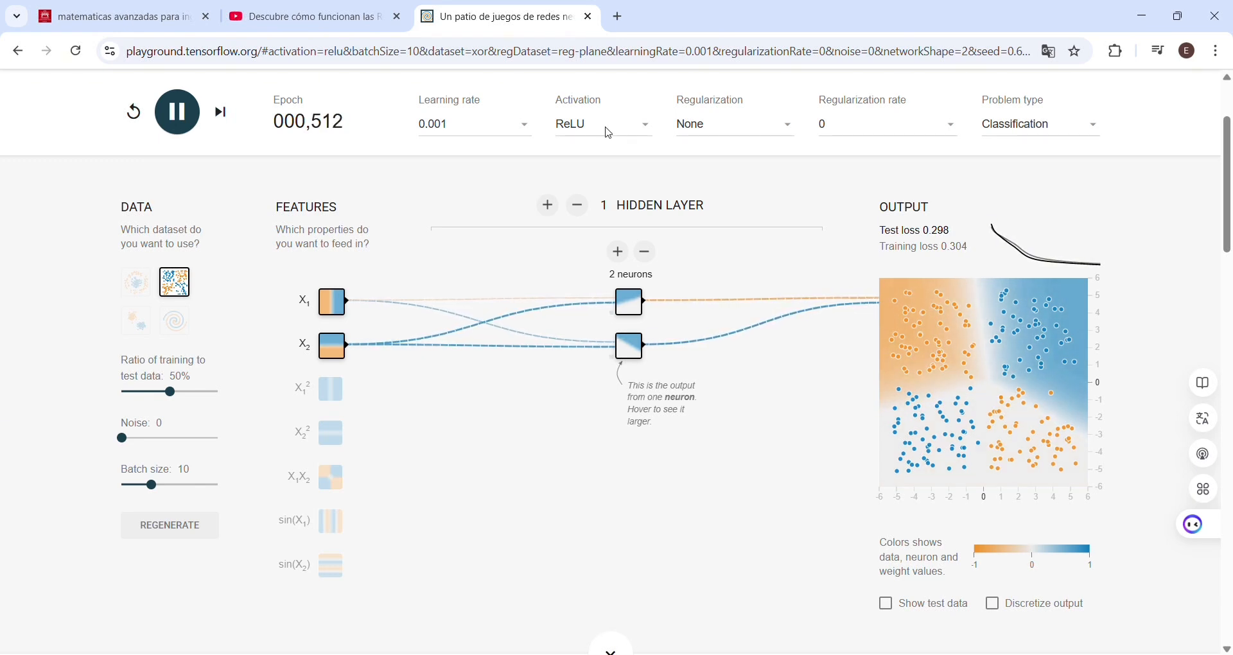
key(space)
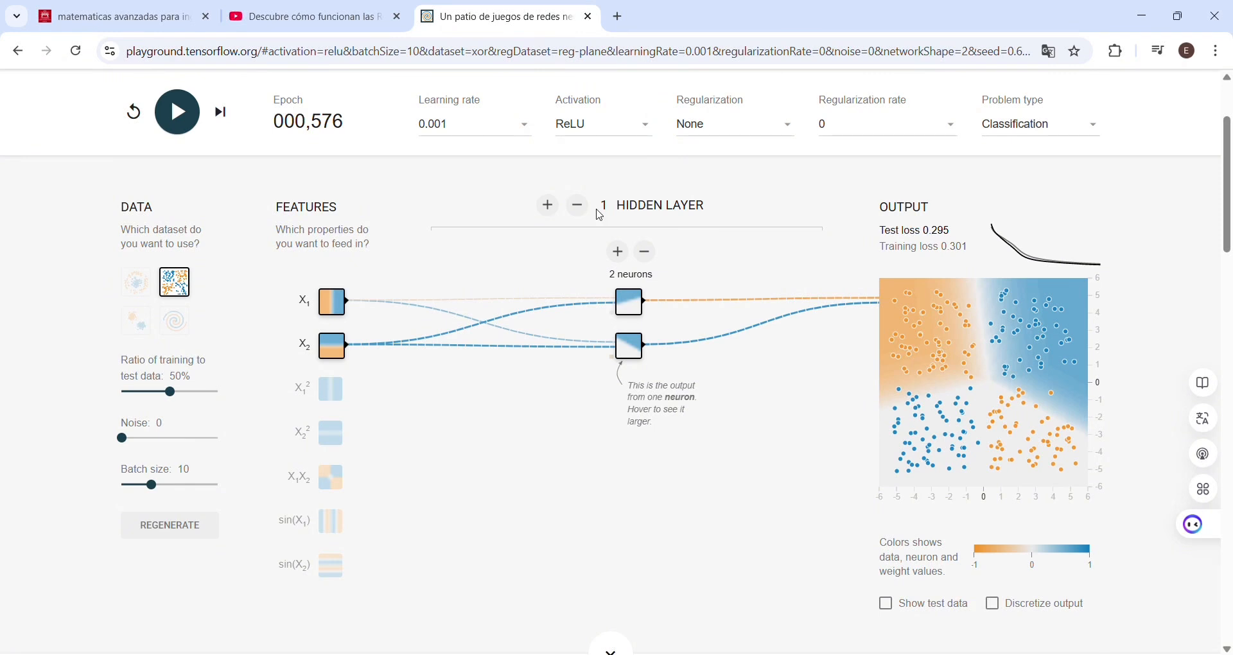
Step: Increase the hidden layer to five neurons and train the network again on the XOR dataset
click(621, 255)
click(621, 254)
click(621, 254)
click(189, 128)
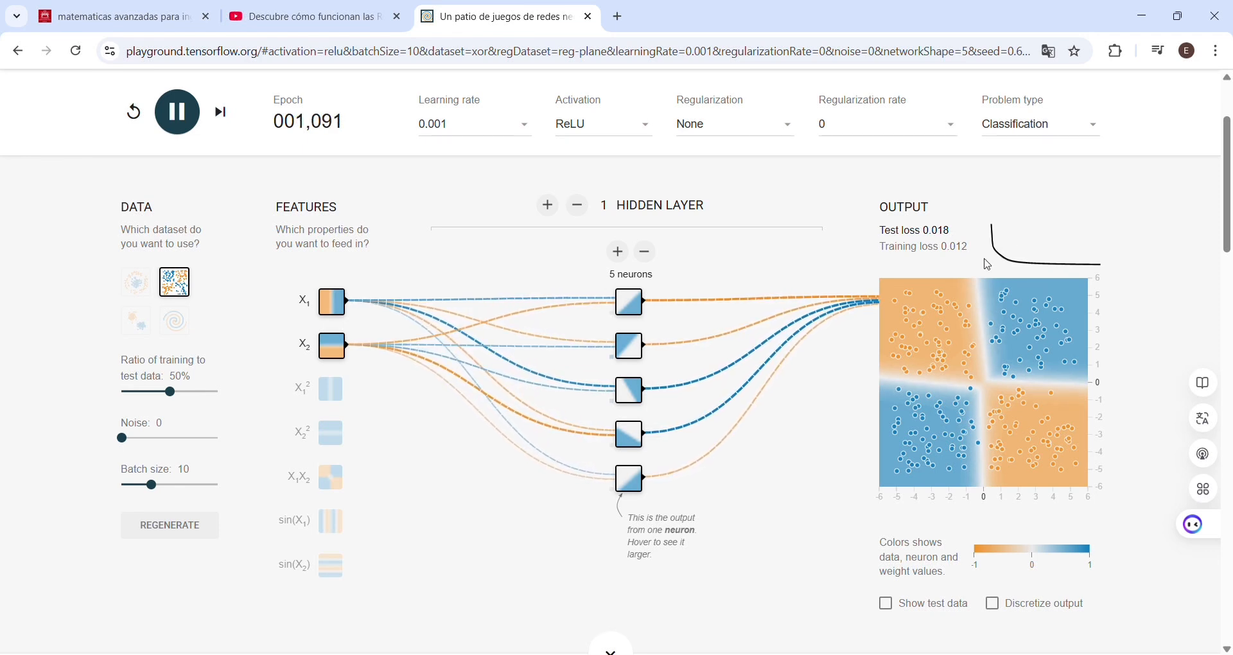
click(181, 113)
Step: Train the five-neuron ReLU network on the circle dataset at a learning rate of 0.01, pausing at about epoch 379
click(176, 287)
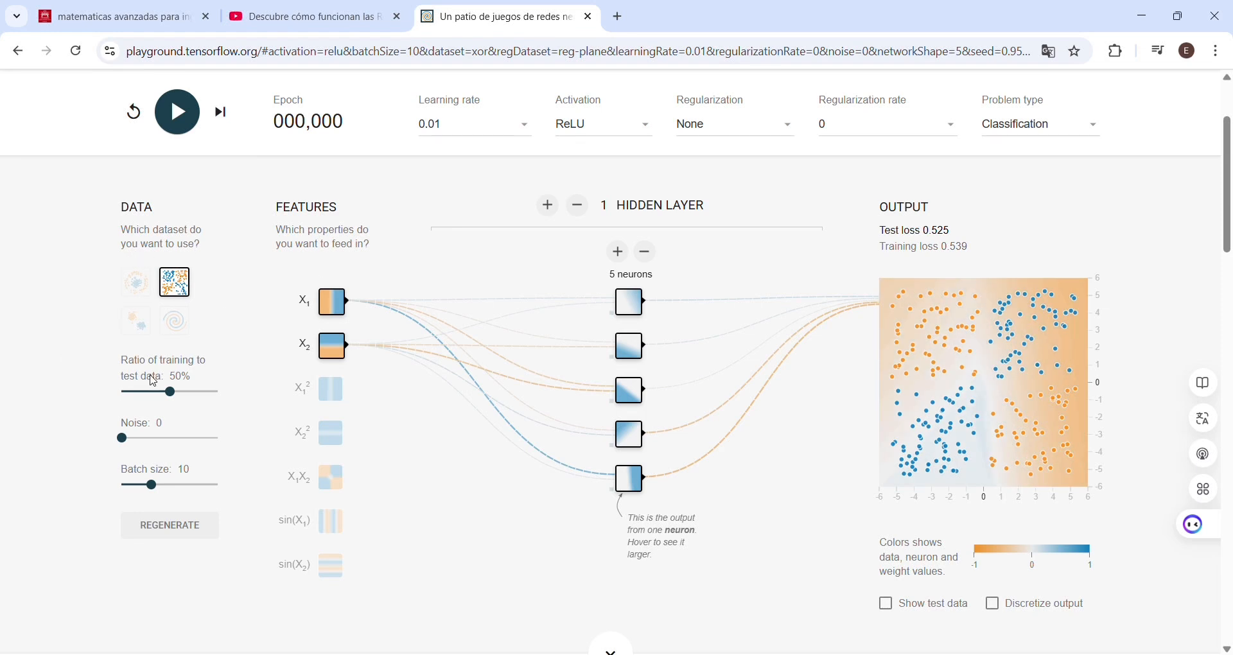
click(136, 283)
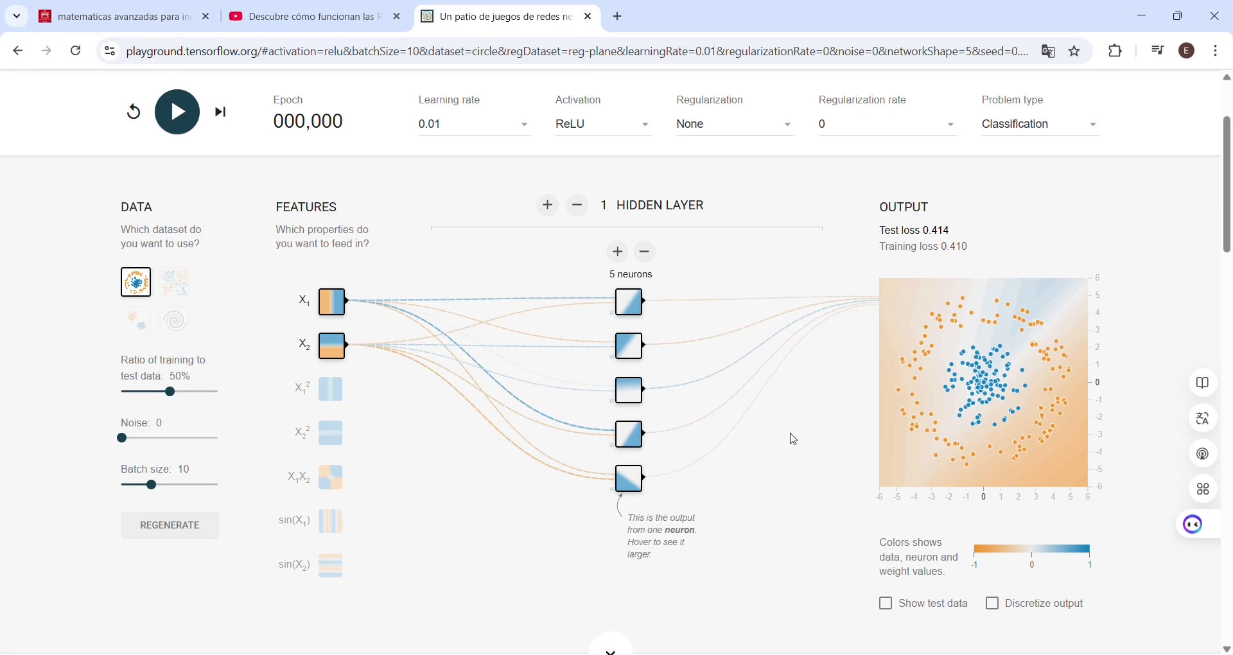
click(178, 115)
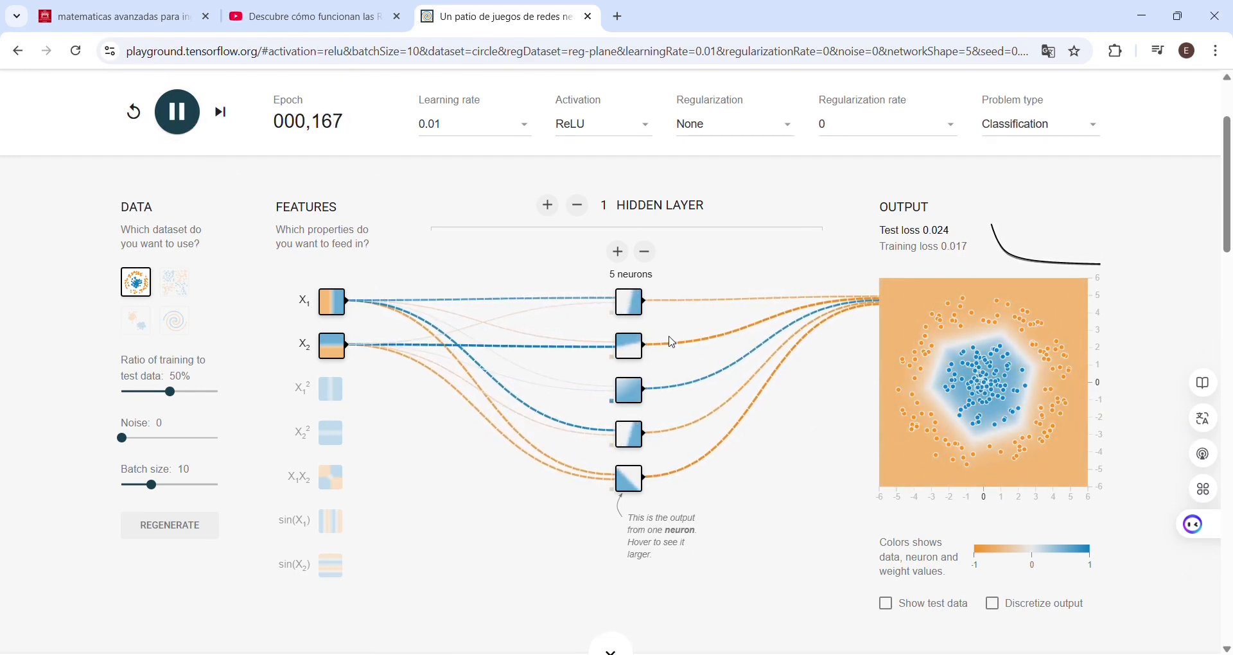
click(185, 128)
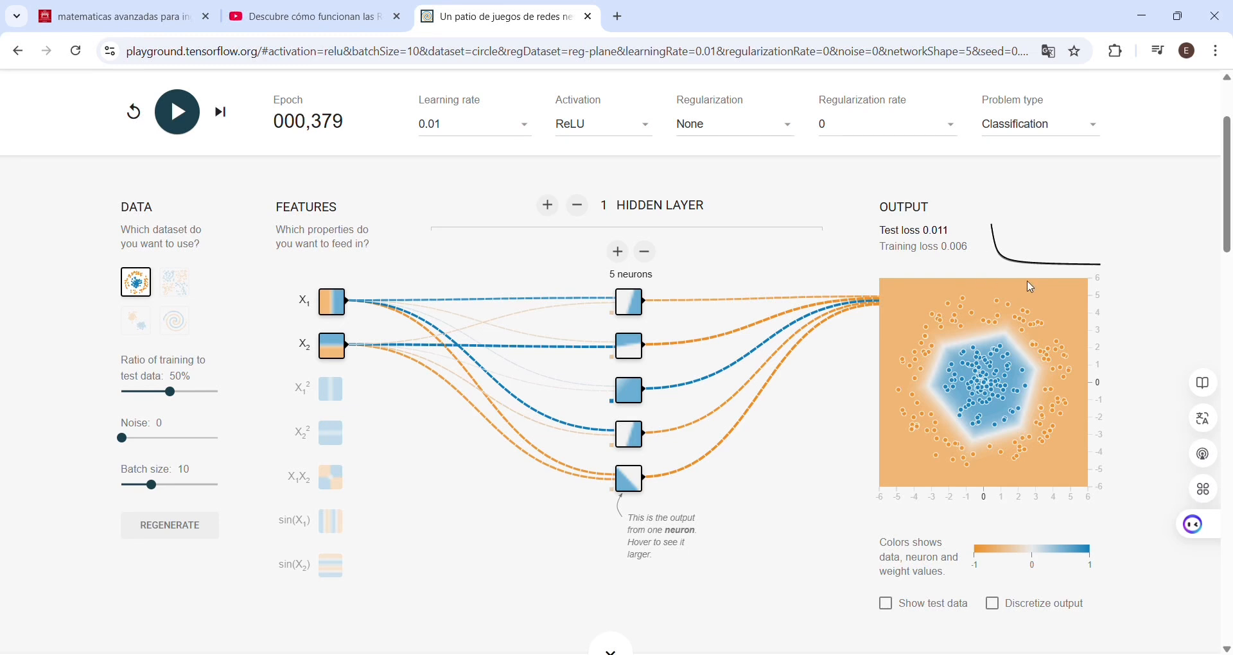
Step: Change the activation to Sigmoid and train the five-neuron network on the circle dataset
click(592, 128)
click(586, 193)
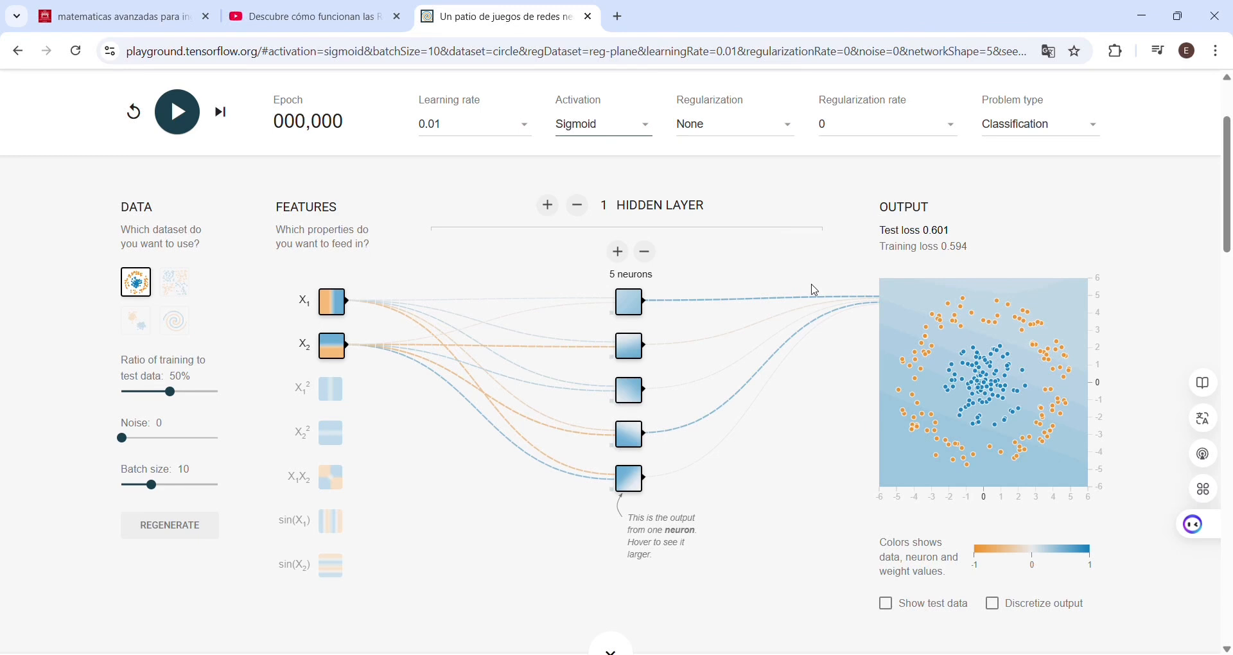
click(190, 119)
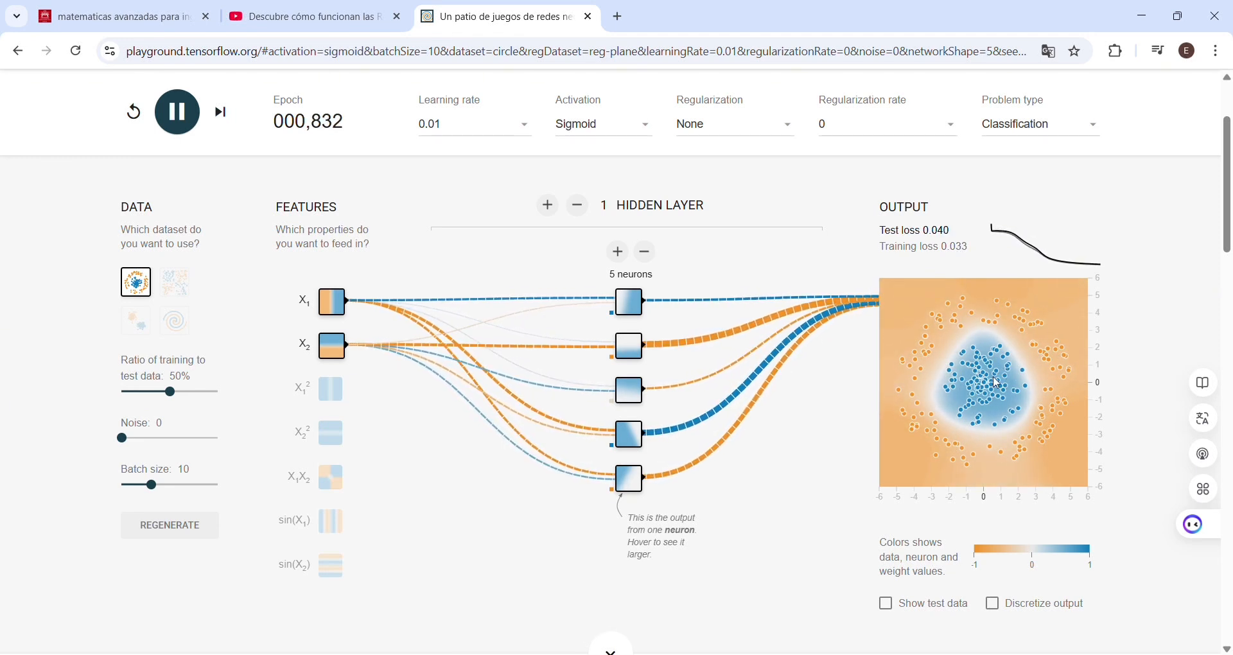
click(180, 116)
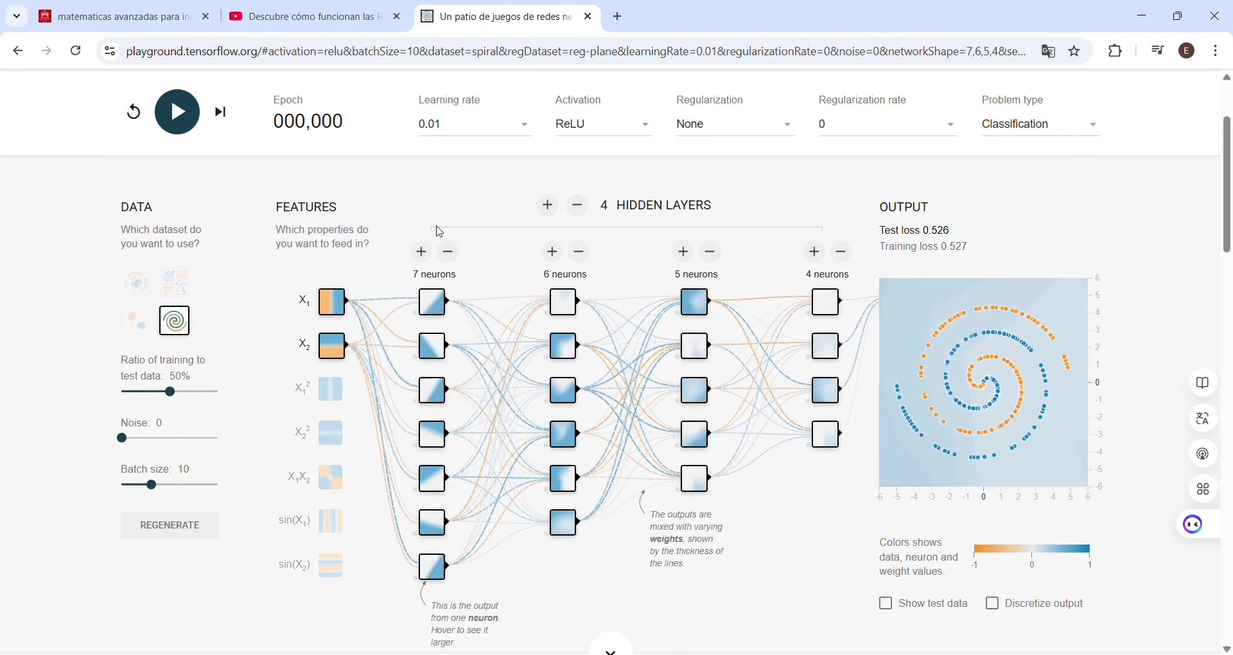
Step: Train the ReLU network with hidden layers of 7, 6, 5 and 4 neurons on the spiral dataset until about epoch 1,495
mouse_move(485, 340)
click(186, 118)
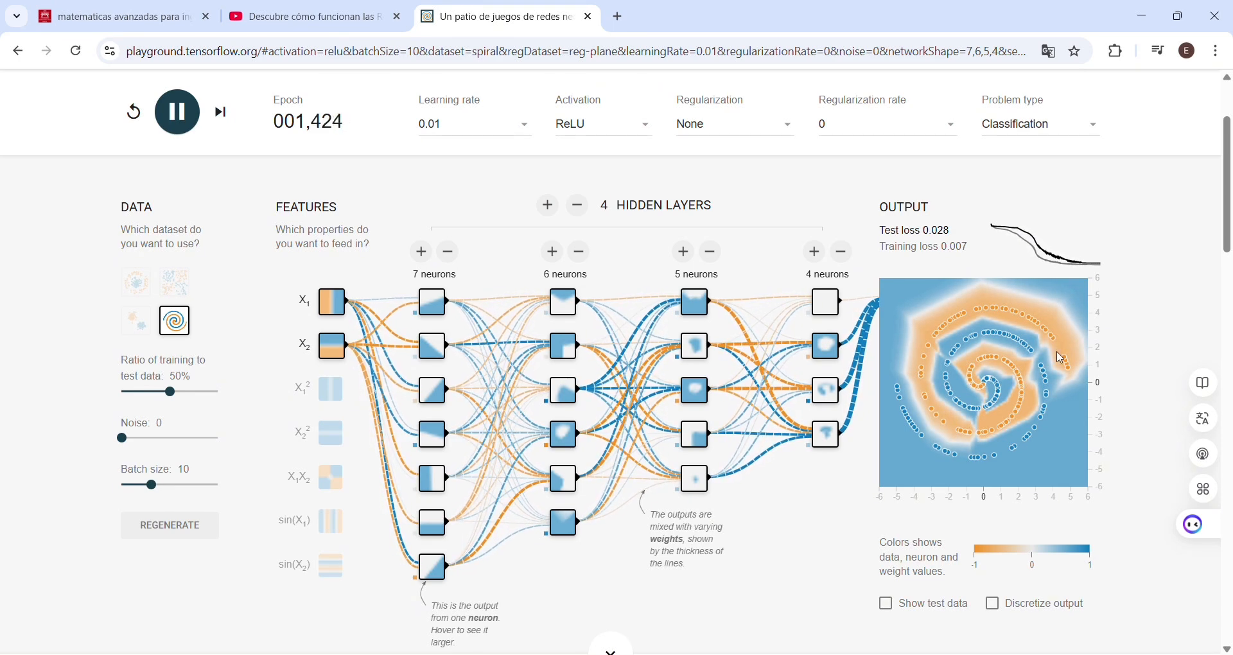
click(175, 109)
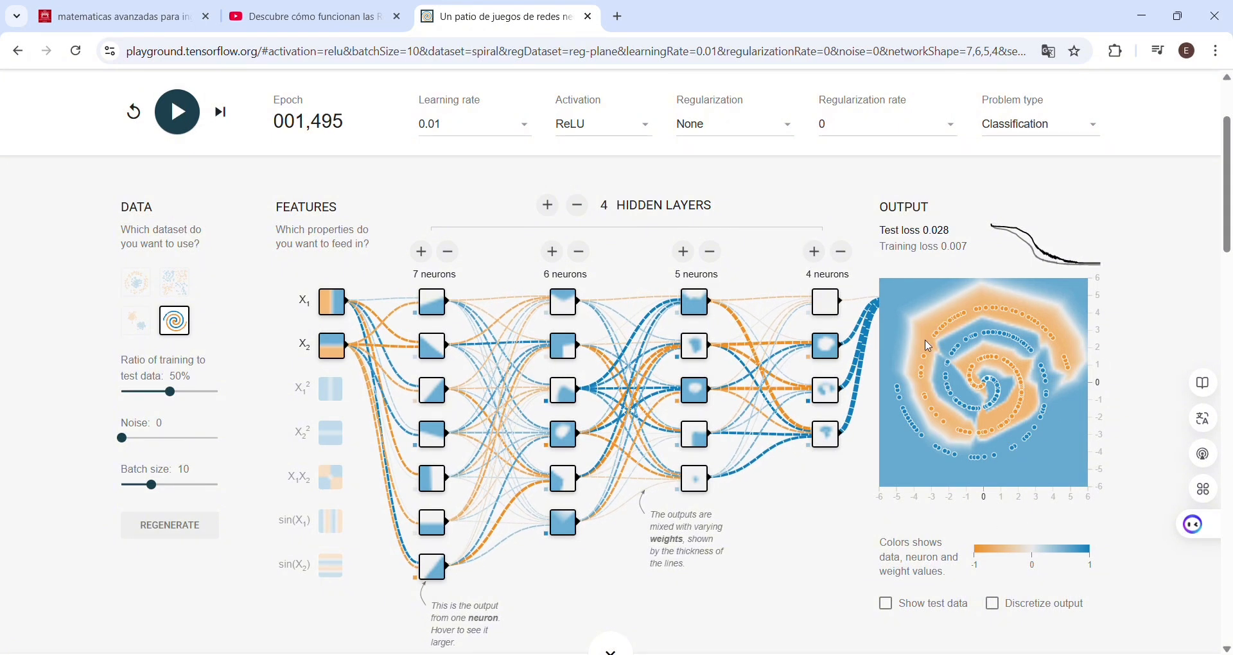